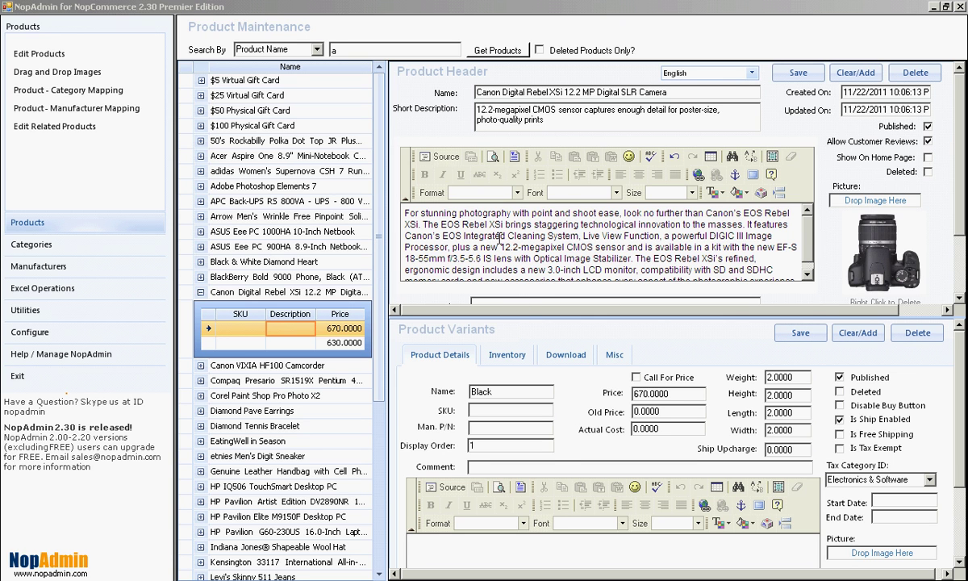
Display the Canon Digital Rebel XSi product's fields in French and then in Spanish.
left_click(751, 74)
left_click(682, 101)
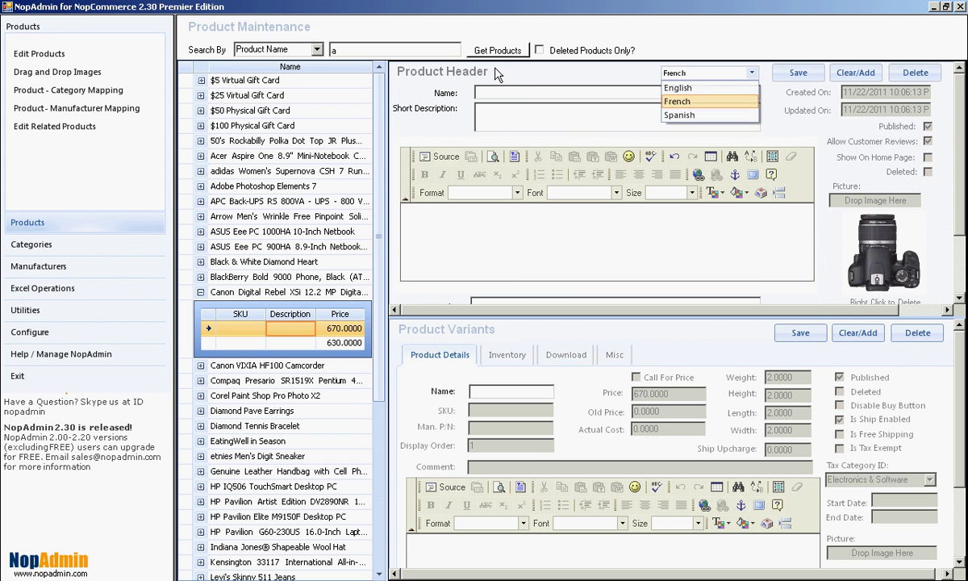
left_click(752, 77)
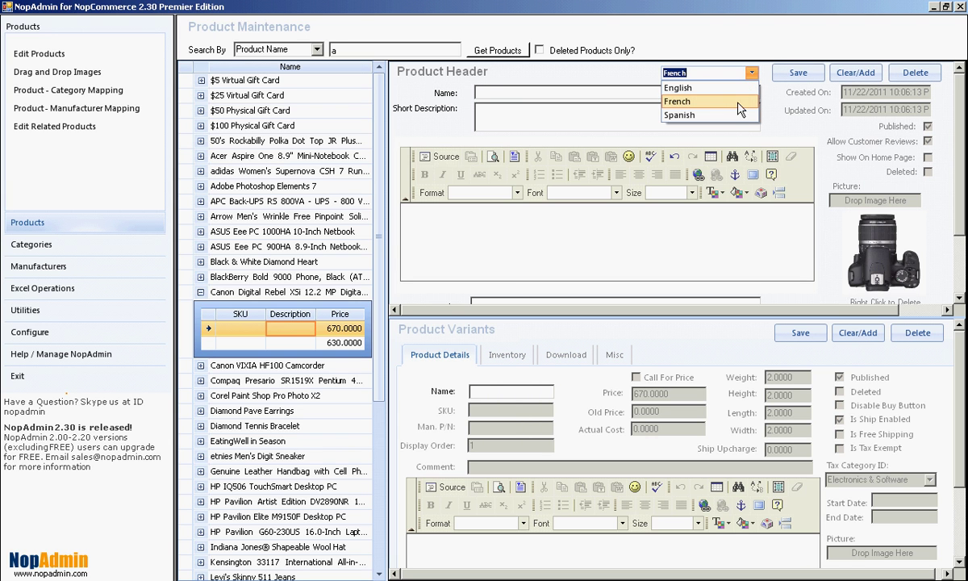
left_click(723, 117)
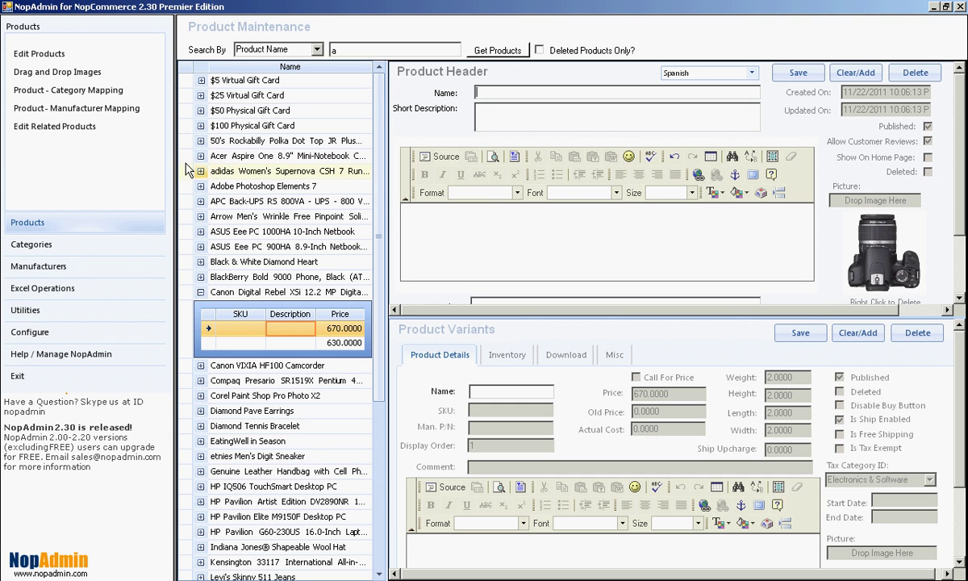
Search the products by name for "bracelet" and select the variant of the Diamond Tennis Bracelet.
left_click(334, 50)
left_click(488, 50)
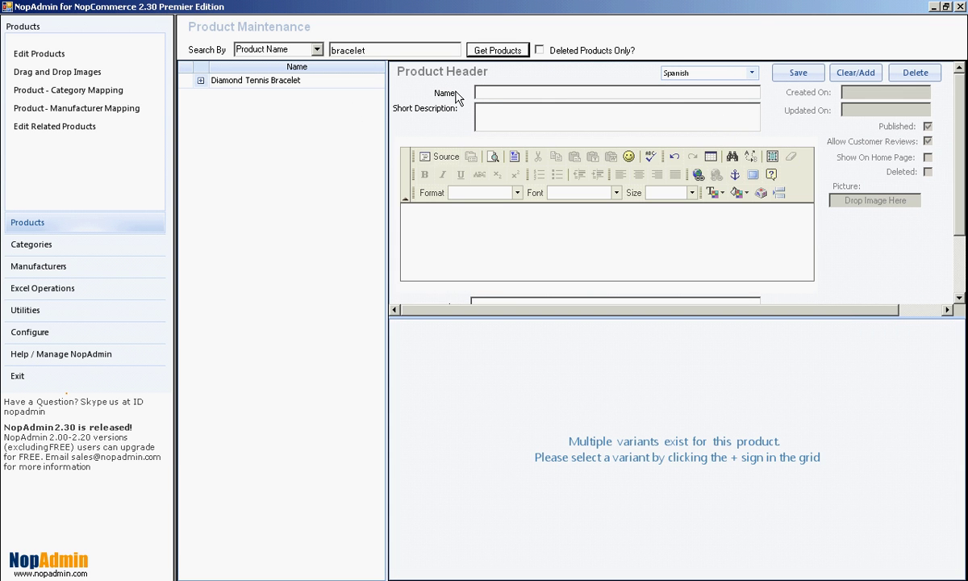
left_click(200, 81)
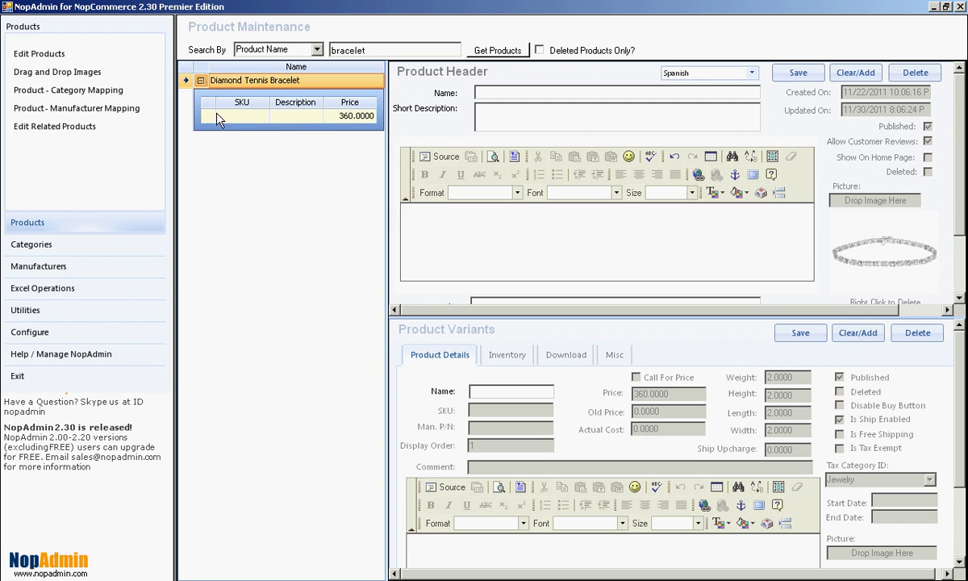
left_click(211, 117)
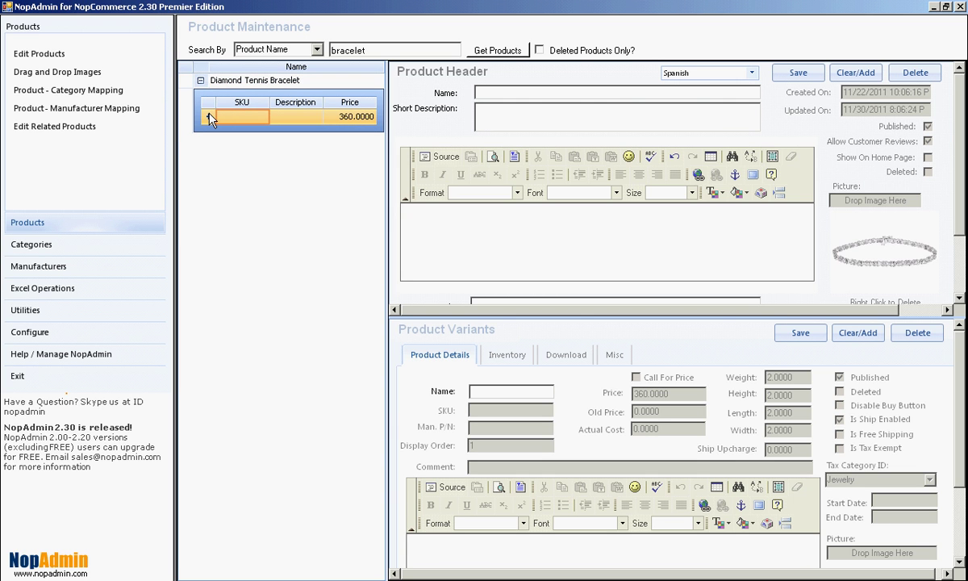
Switch the Diamond Tennis Bracelet's display language to English and open its variant's SKU for editing.
left_click(751, 73)
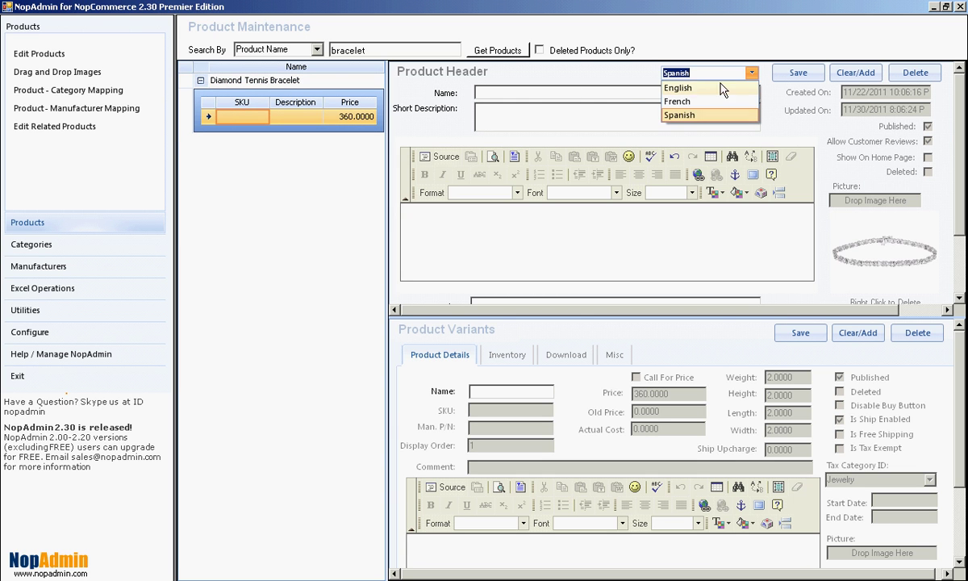
left_click(694, 88)
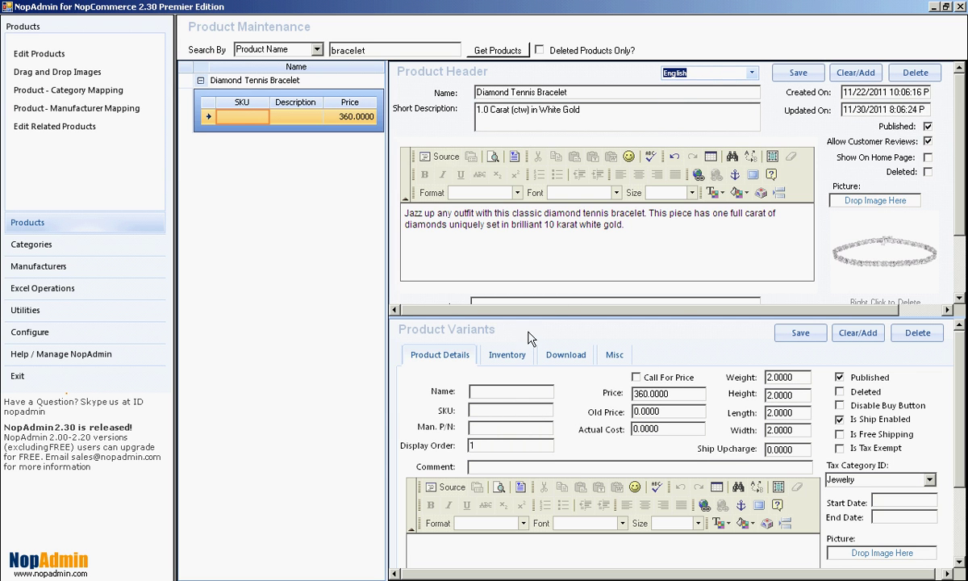
left_click(490, 410)
Switch to the nopCommerce administration site in Chrome, set its language to English and open the list of configured languages.
key("alt+Tab")
key("alt+shift+Tab")
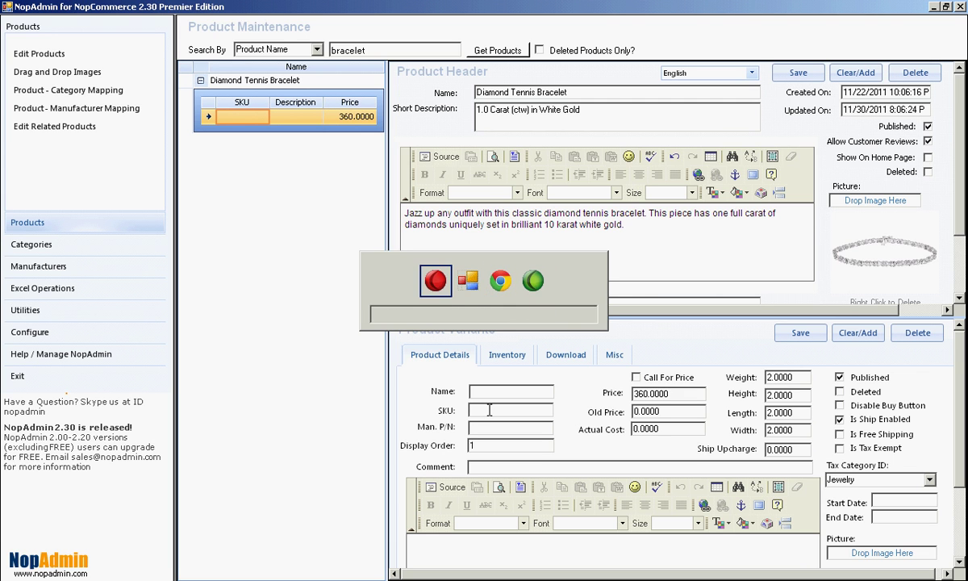
key("alt+Tab")
left_click(304, 38)
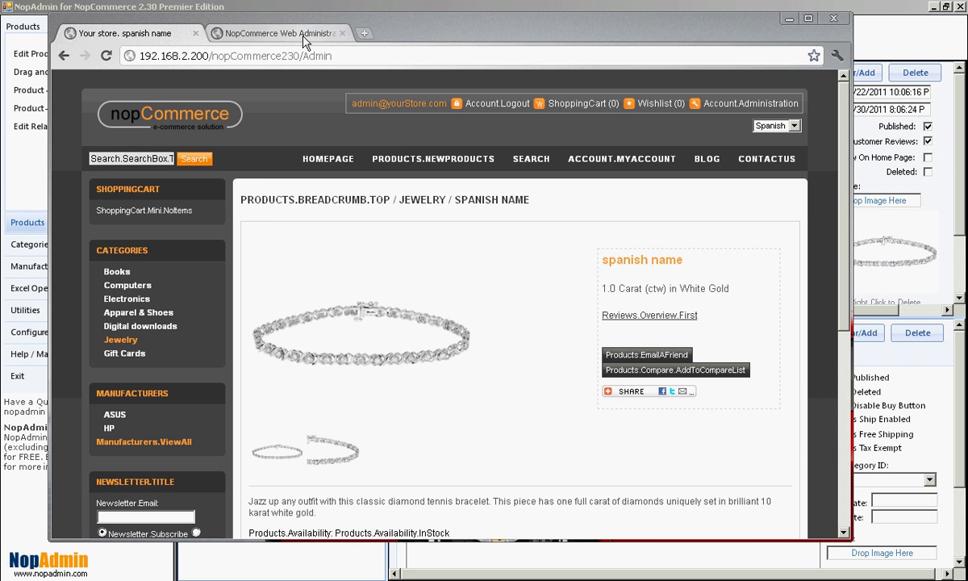
mouse_move(567, 136)
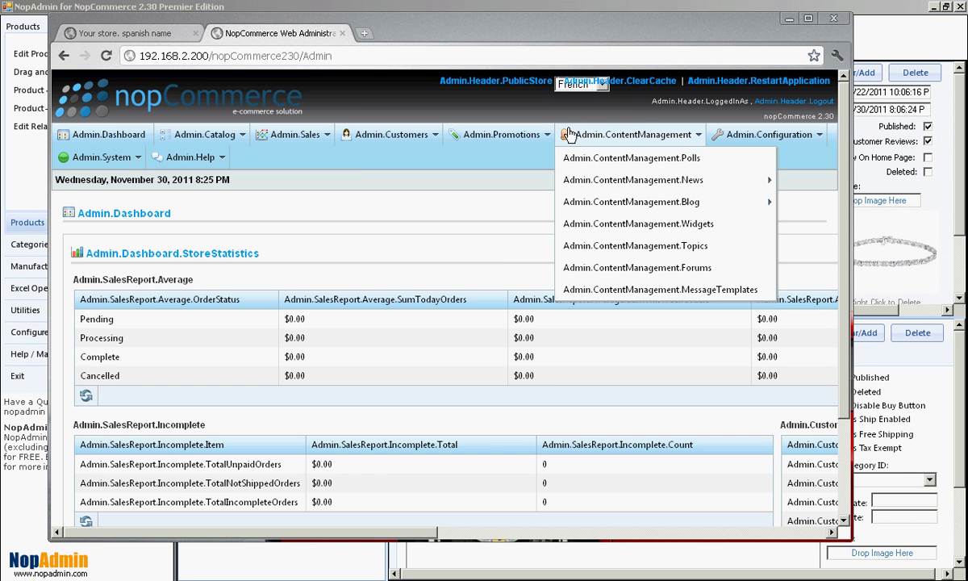
left_click(581, 85)
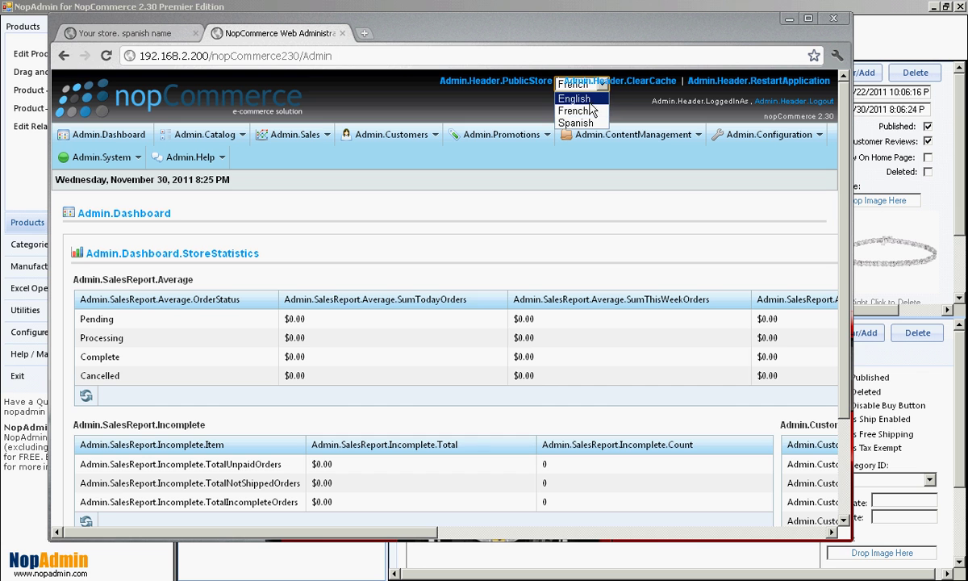
left_click(579, 99)
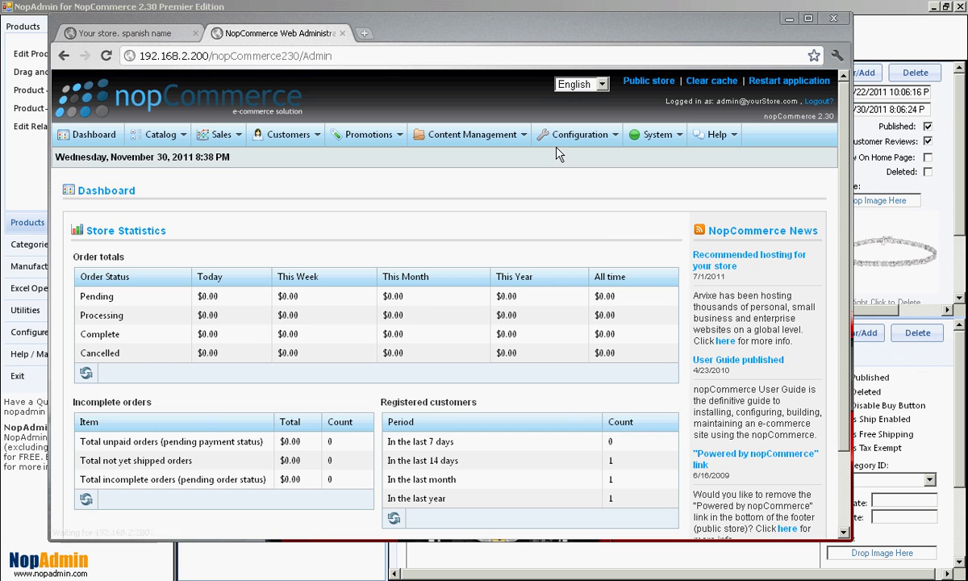
mouse_move(560, 130)
left_click(565, 206)
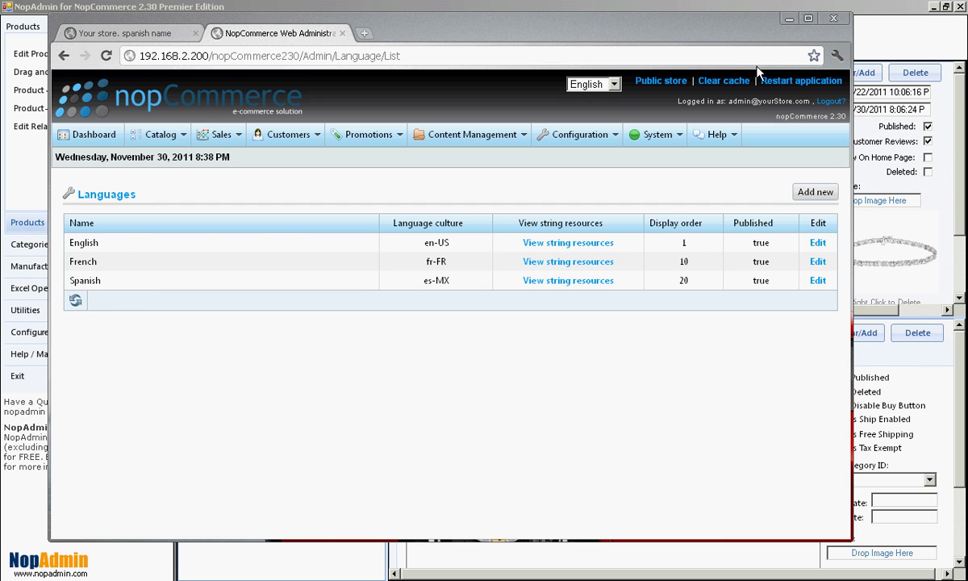
Switch back to NopAdmin, set the bracelet variant's SKU to SKU1 and save the variant.
left_click(788, 19)
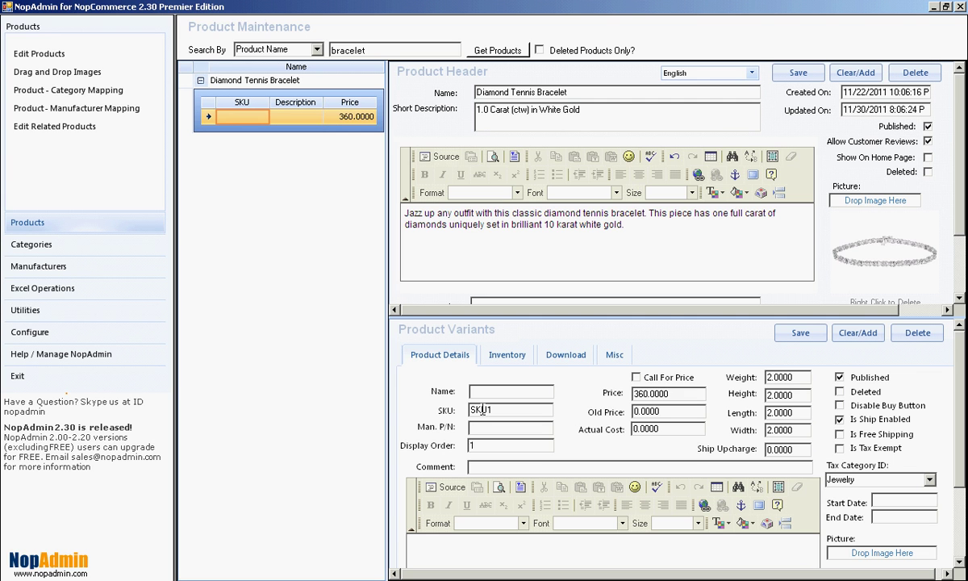
left_click(794, 334)
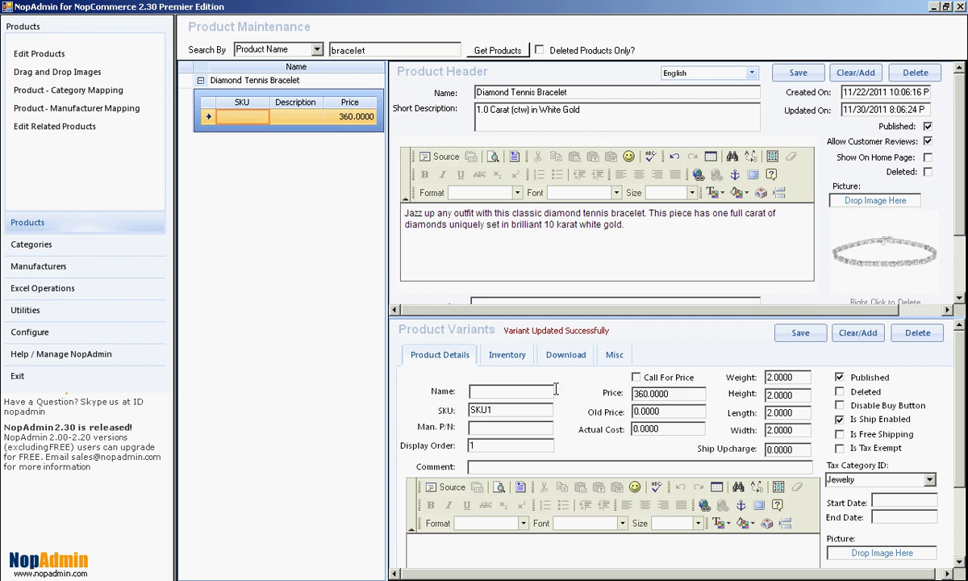
Search the products by SKU for sku3, expand the $50 Physical Gift Card and view its language choices.
left_click(300, 49)
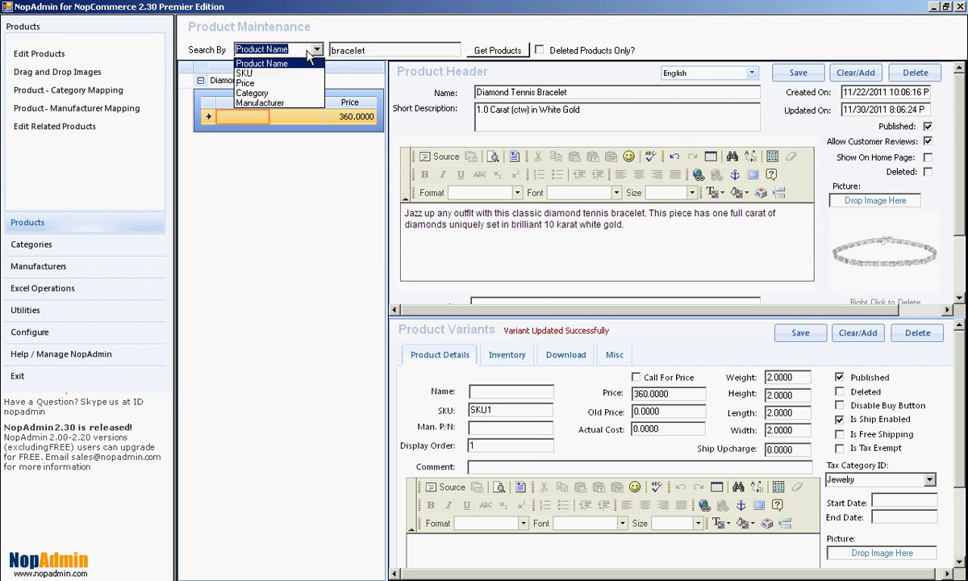
left_click(267, 69)
left_click(346, 49)
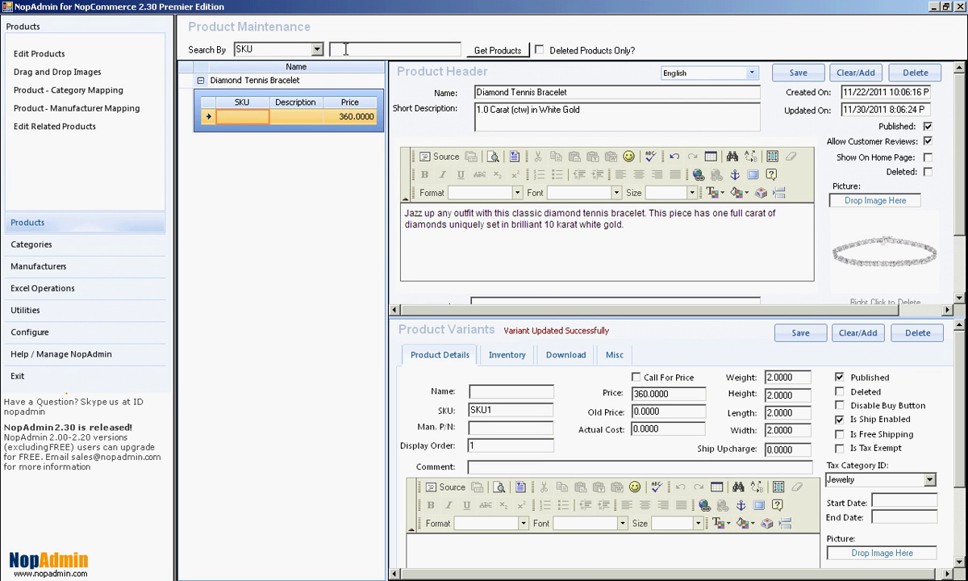
left_click(488, 50)
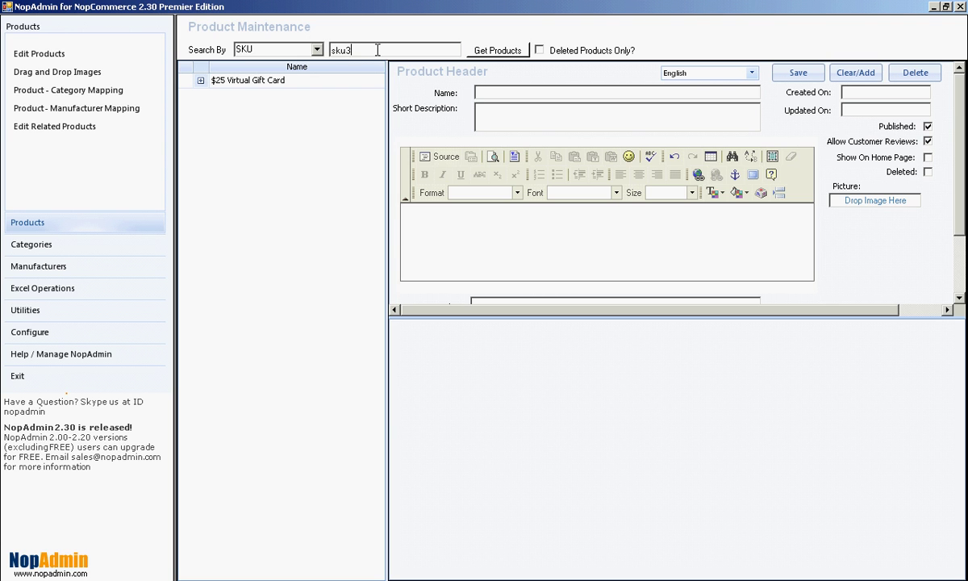
left_click(478, 52)
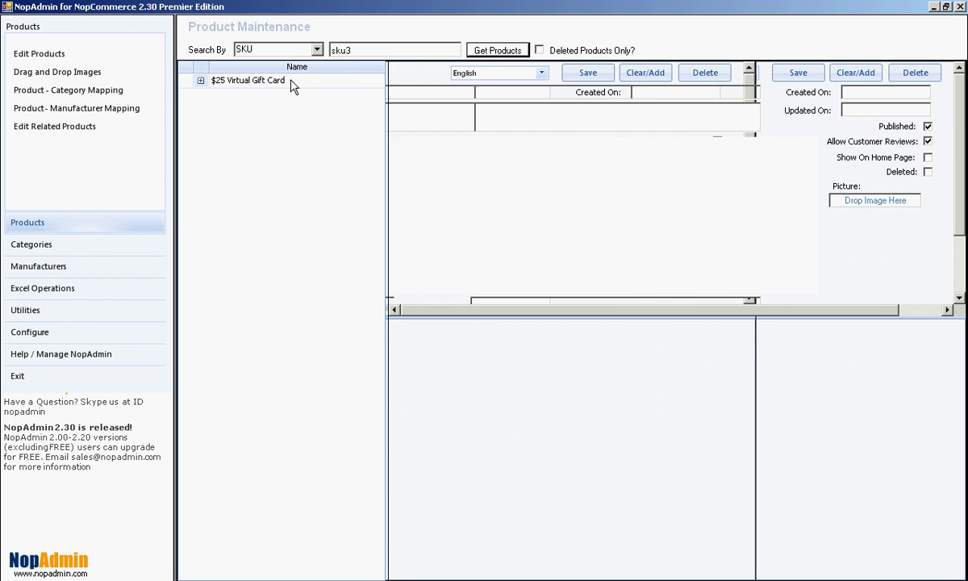
left_click(200, 80)
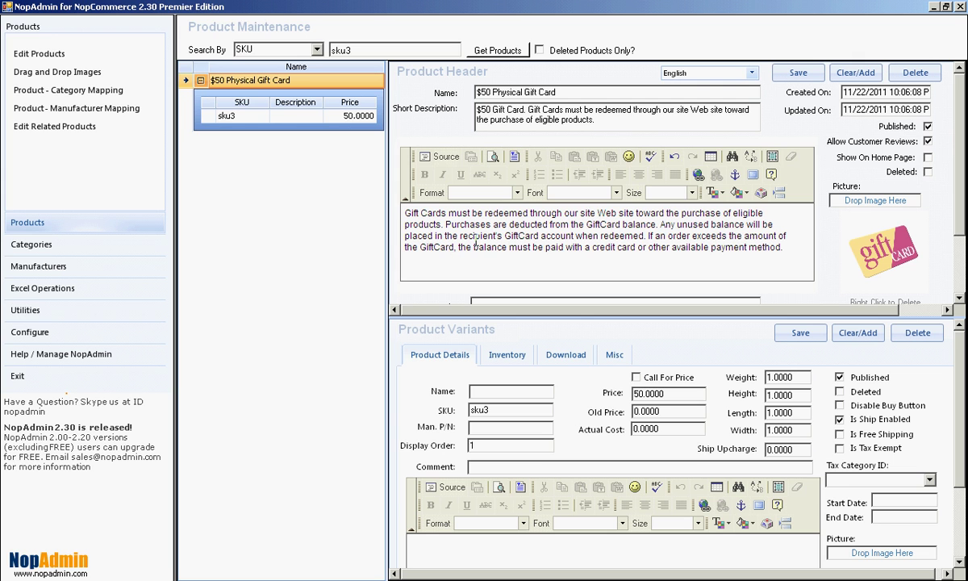
left_click(751, 72)
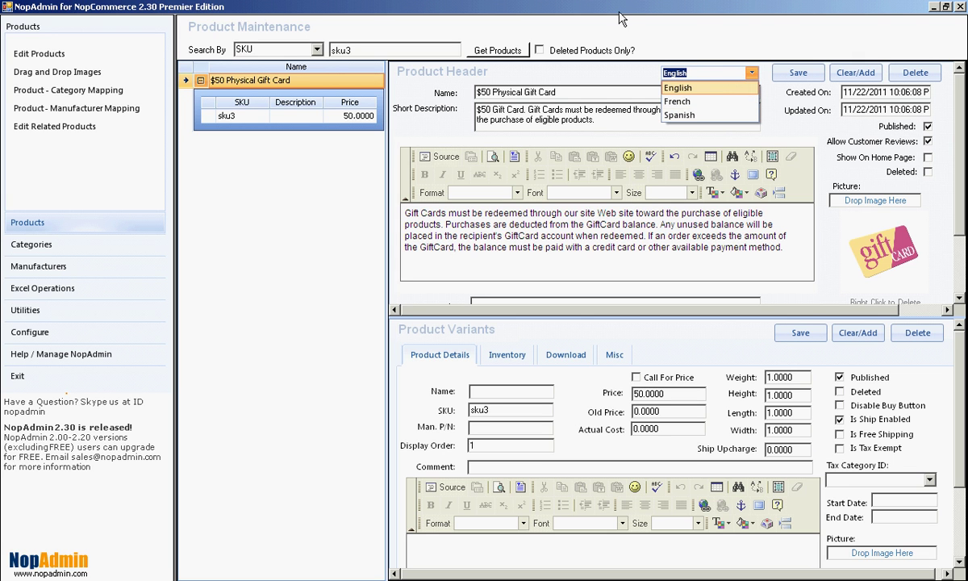
left_click(625, 104)
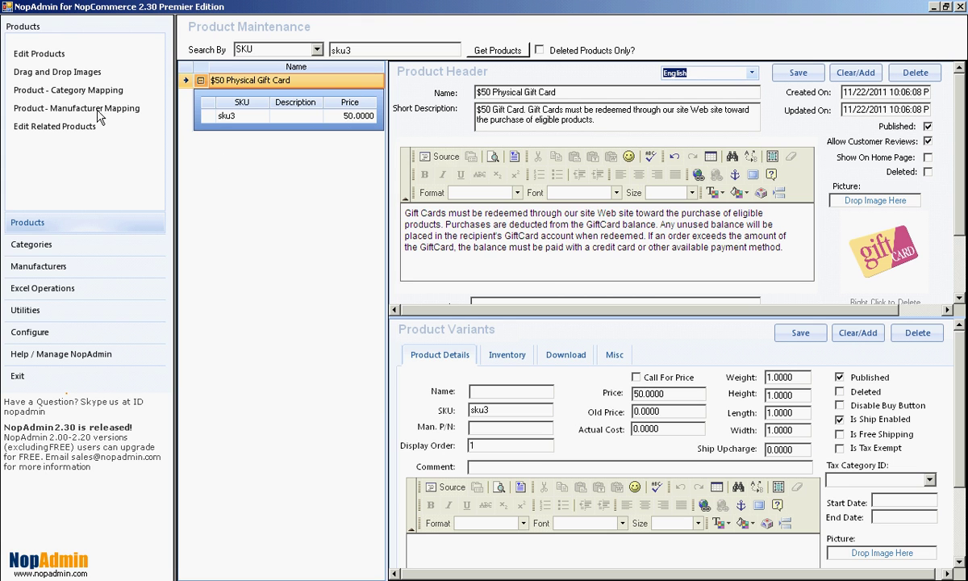
Open the multi-language products import template in Excel and save it on the Desktop as nopAdmin demo LanguageImportTemplate.xls.
left_click(34, 288)
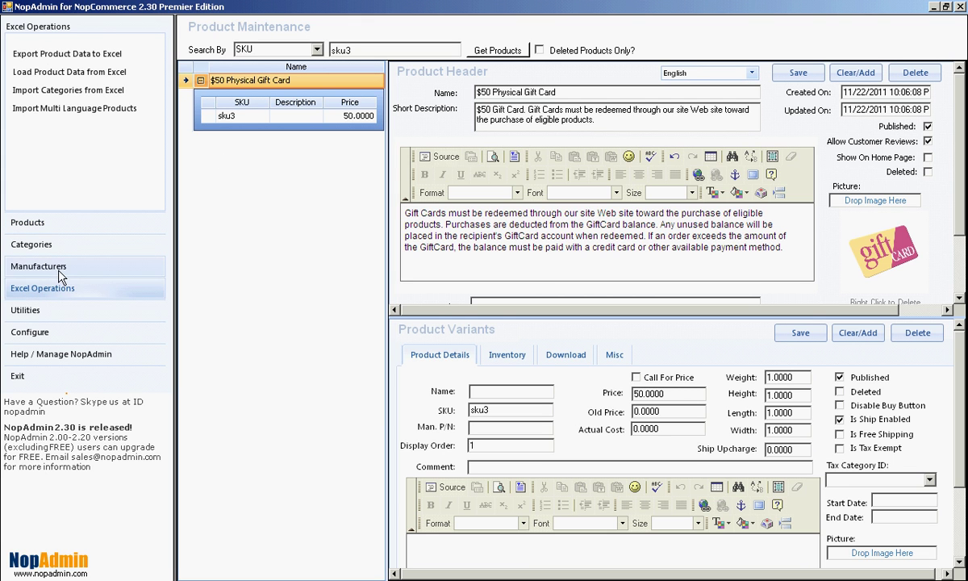
left_click(60, 113)
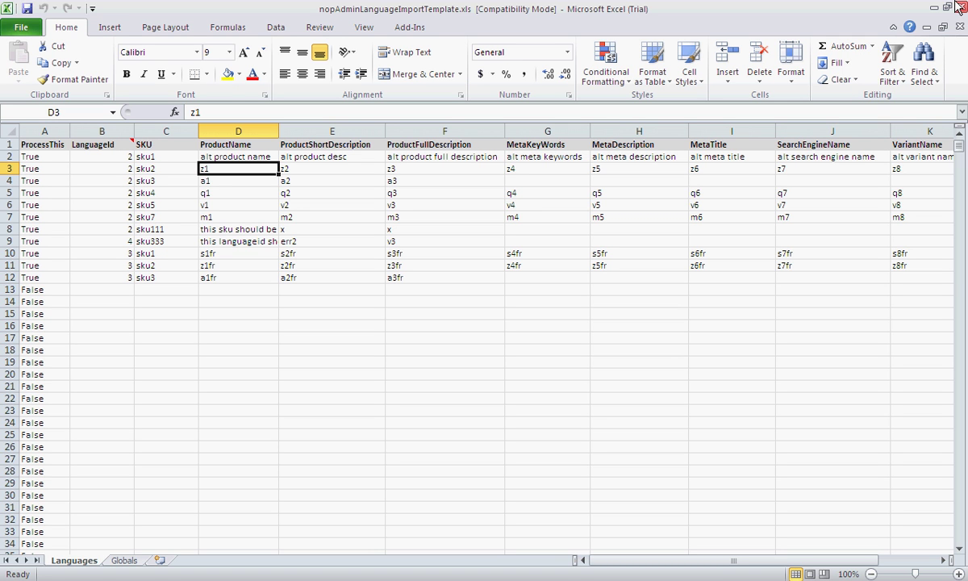
left_click(18, 29)
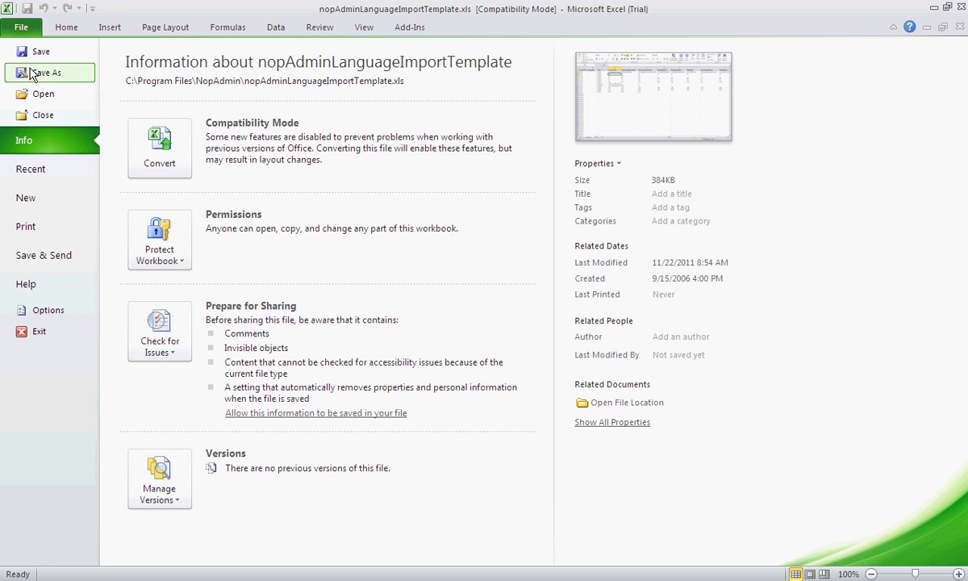
left_click(32, 73)
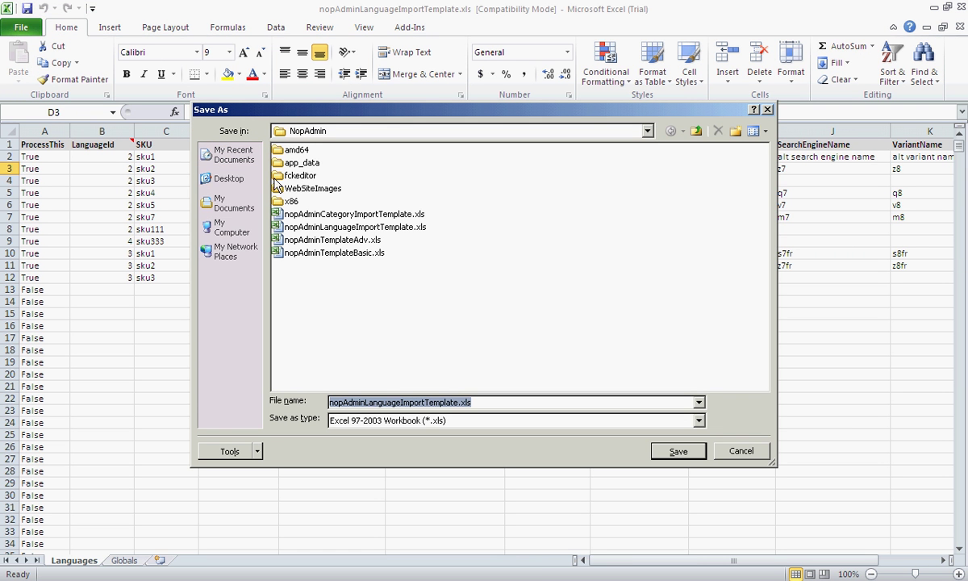
left_click(221, 181)
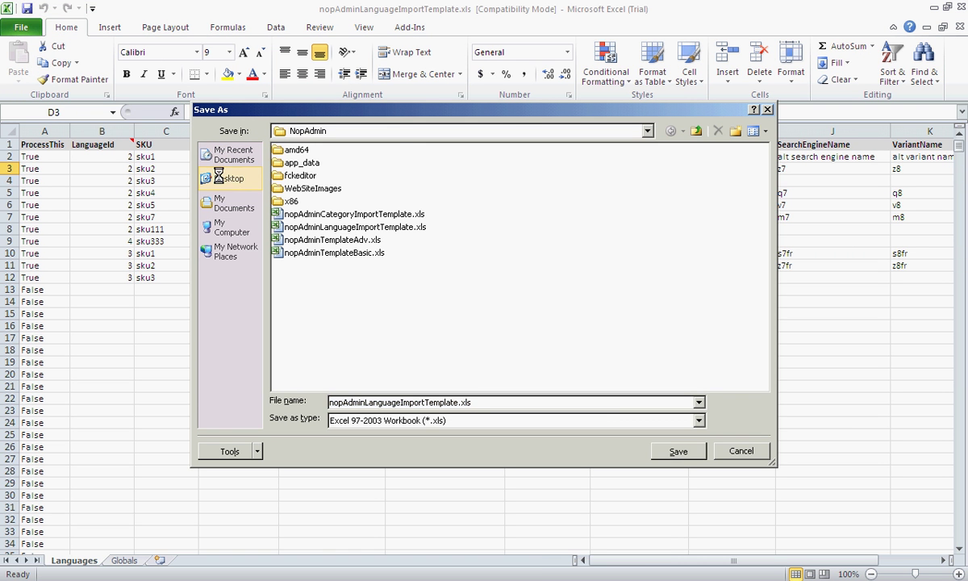
left_click(313, 202)
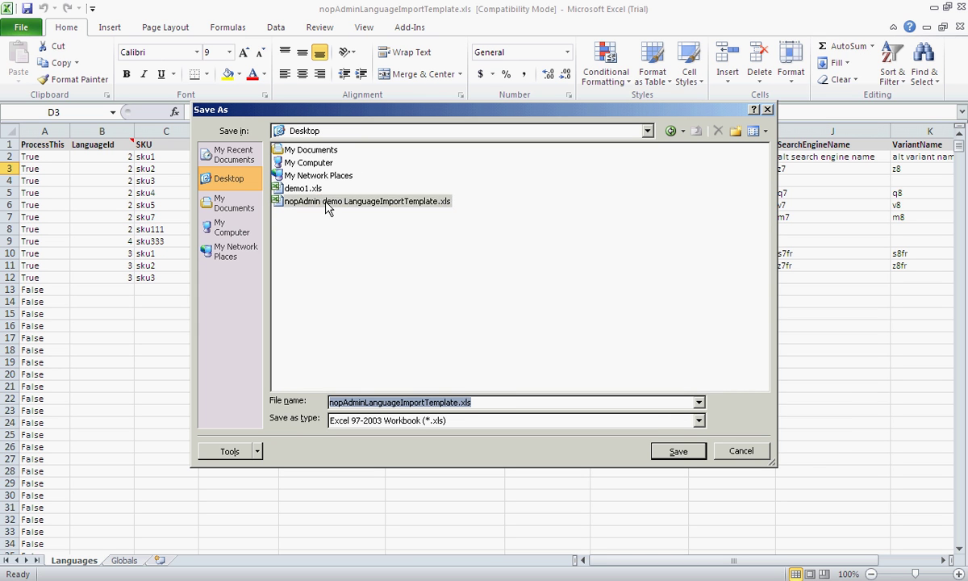
left_click(676, 451)
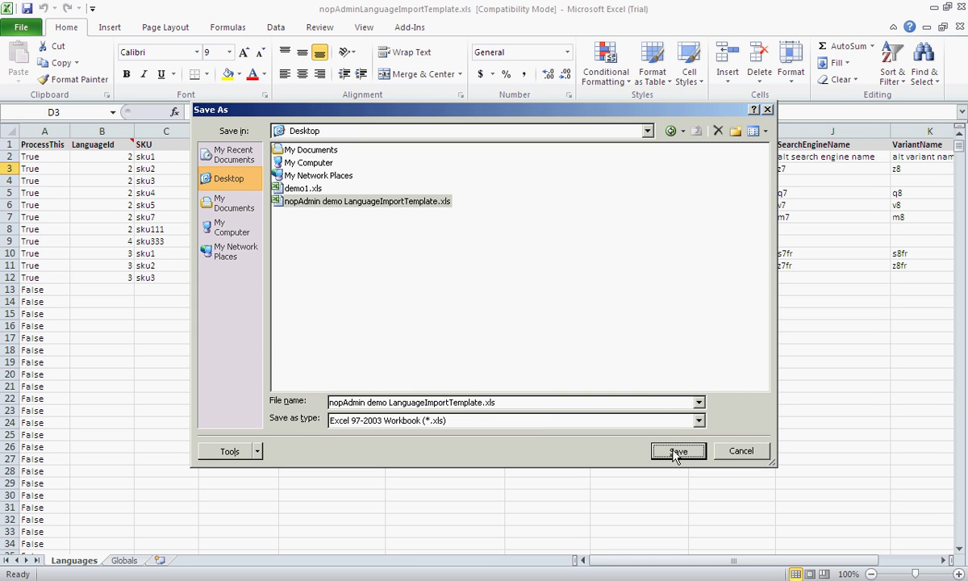
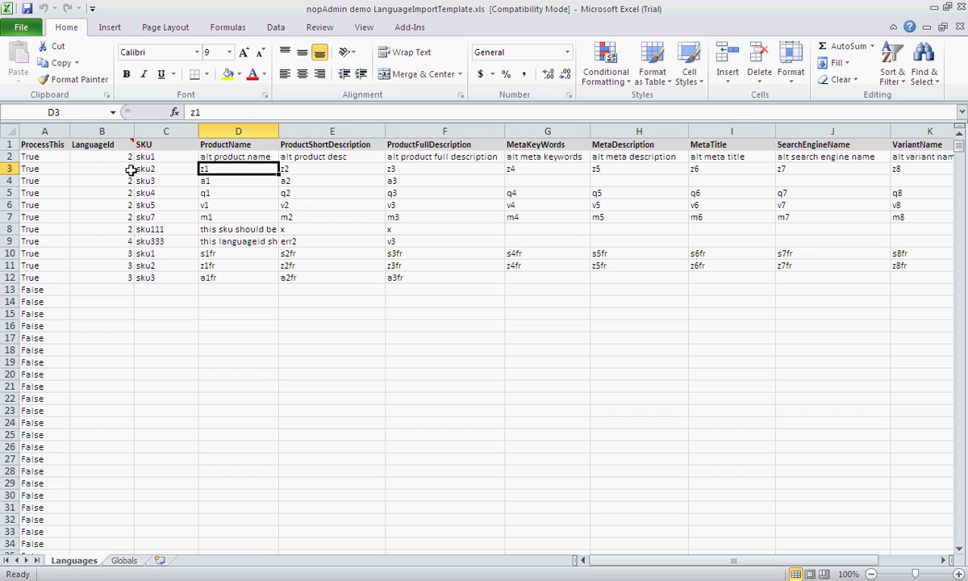
Choose True as the ProcessThis value for the first sku1 row in cell A2.
left_click(45, 156)
left_click(75, 156)
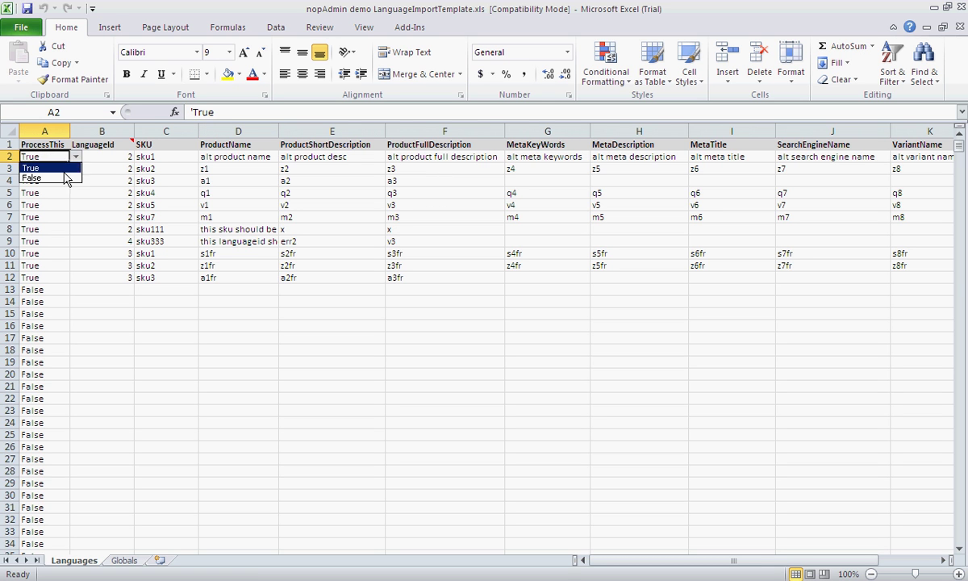
left_click(57, 168)
left_click(58, 169)
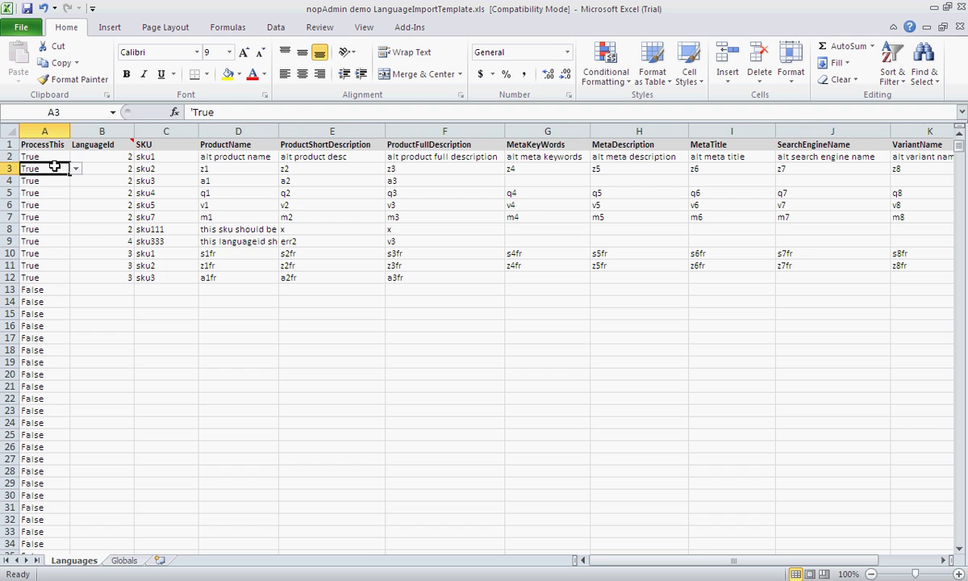
Set ProcessThis to True for the first empty row, in cell A13.
left_click(55, 291)
left_click(75, 289)
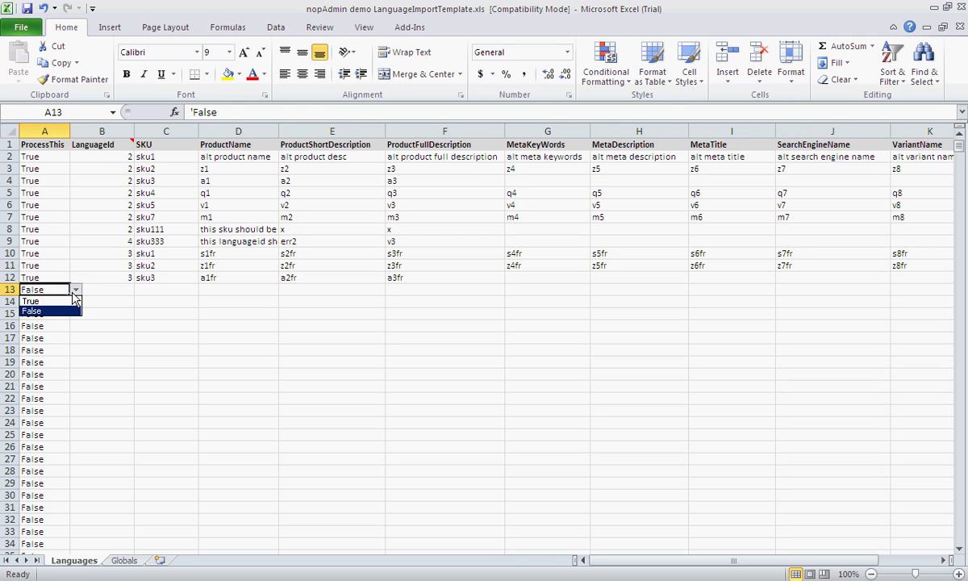
left_click(63, 315)
left_click(75, 290)
left_click(50, 301)
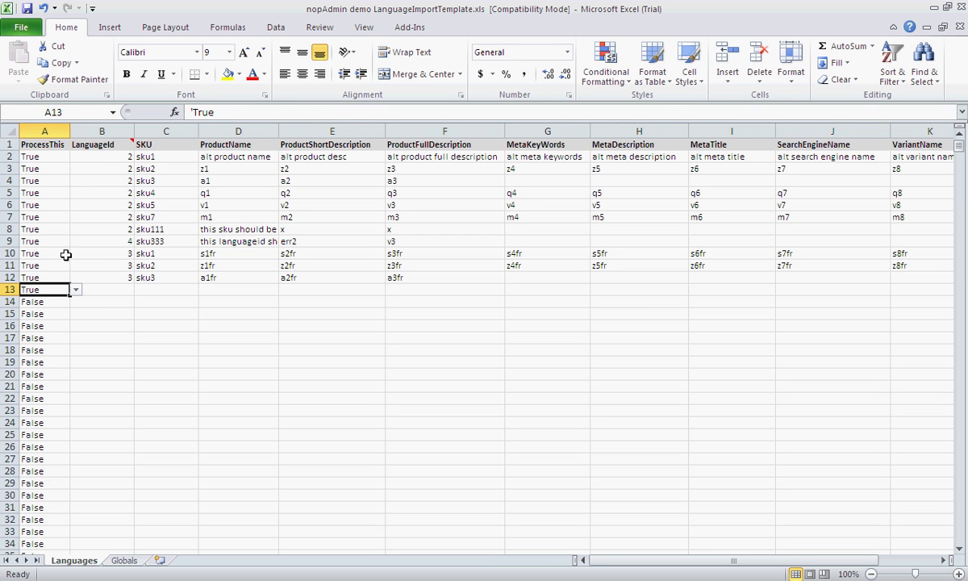
Review the first sku1 row's import fields from LanguageId through ProductName, the descriptions, meta fields, SearchEngineName and VariantName.
left_click(116, 156)
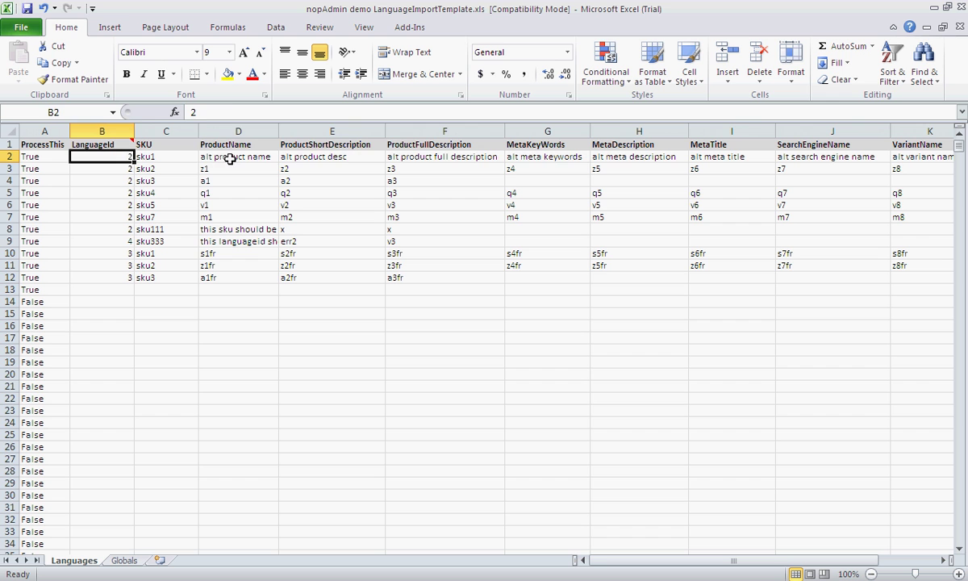
left_click(258, 156)
left_click(292, 156)
left_click(403, 157)
left_click(540, 156)
left_click(613, 156)
left_click(706, 156)
left_click(793, 157)
left_click(895, 156)
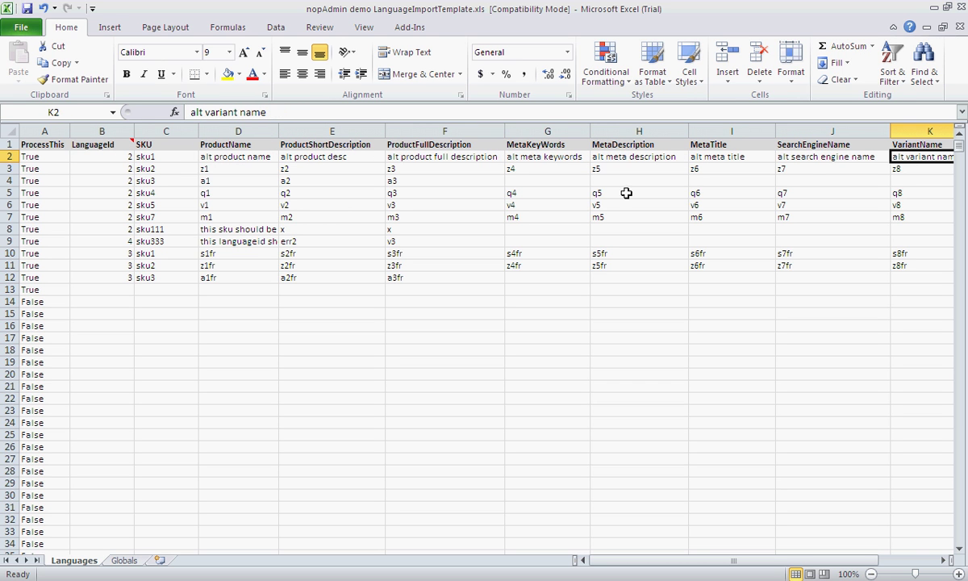
Switch to the nopCommerce admin Languages list in Chrome and check the English language's ID in its edit page address.
left_click(97, 158)
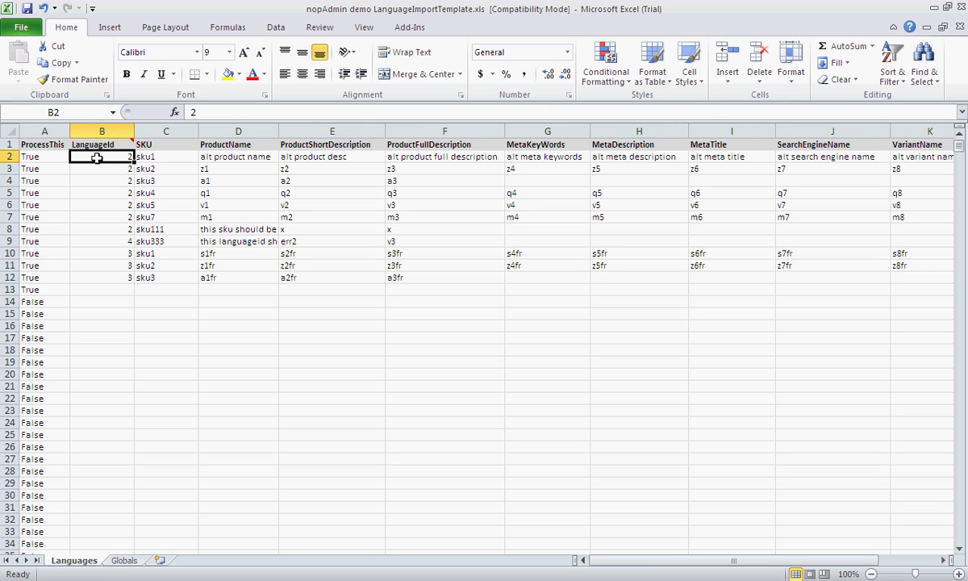
key("alt+Tab")
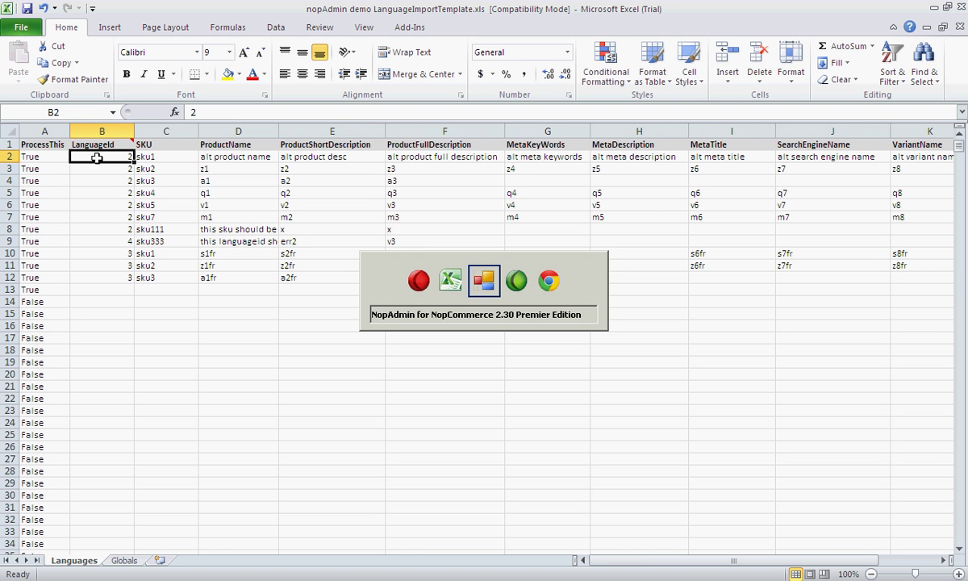
key("alt+Tab")
key("alt+Tab")
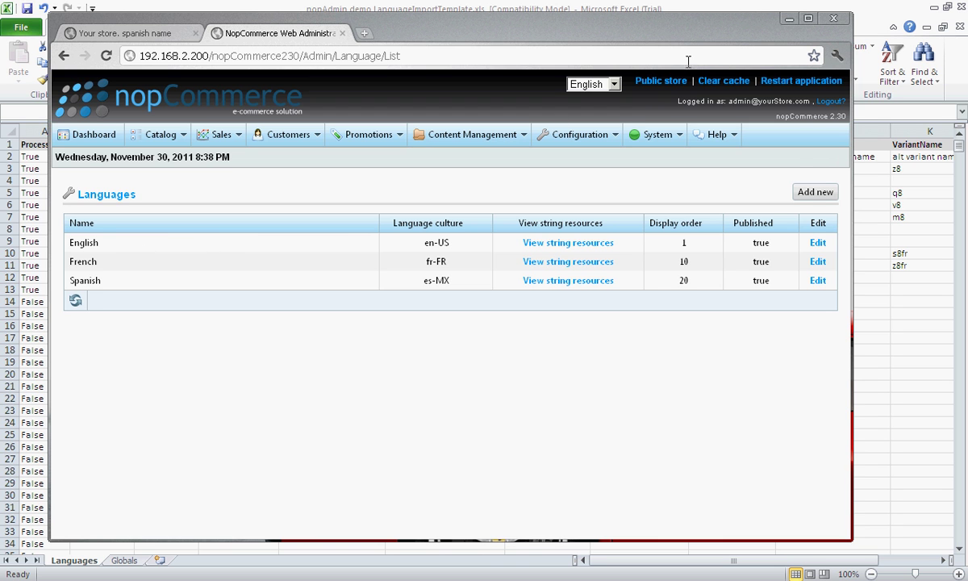
left_click(807, 19)
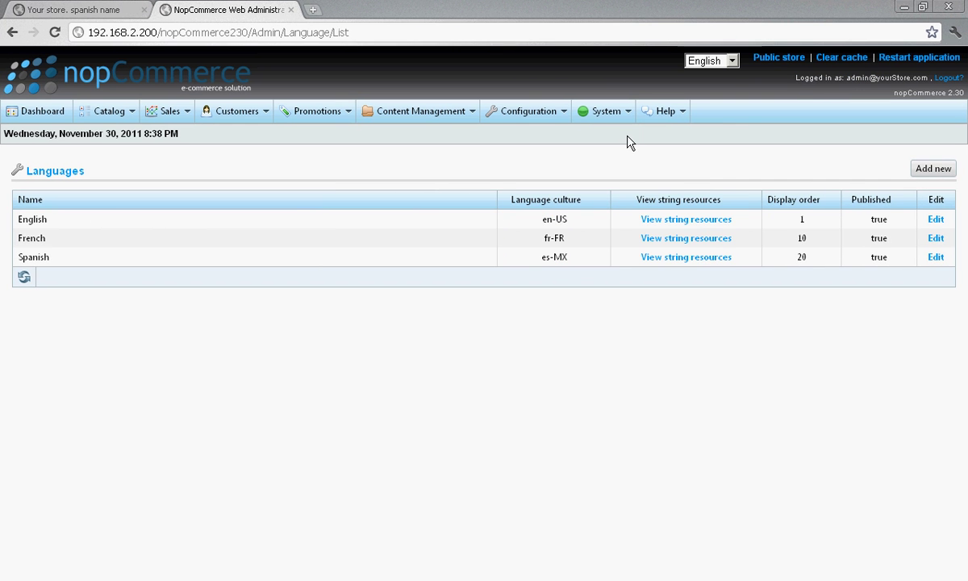
left_click(936, 221)
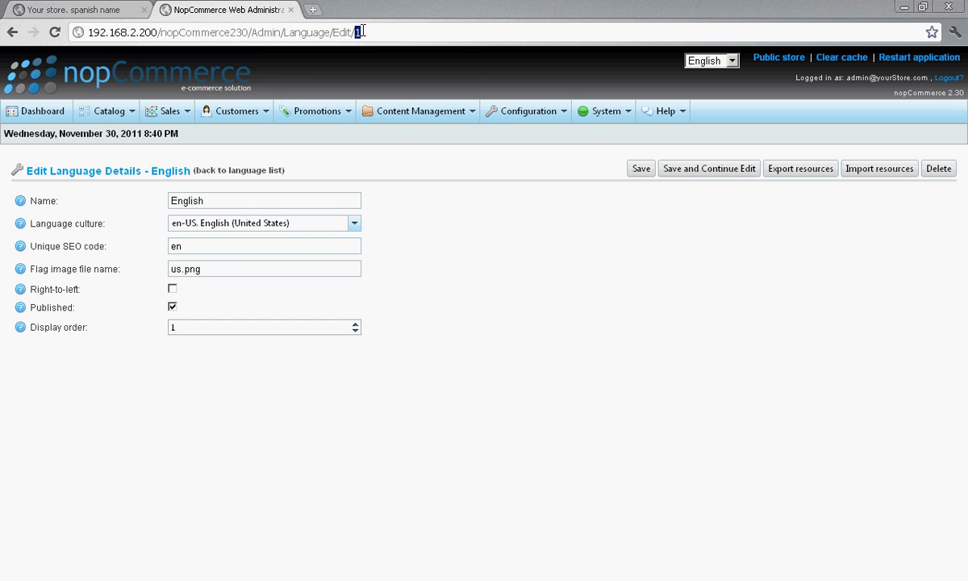
left_click(372, 32)
left_click(12, 33)
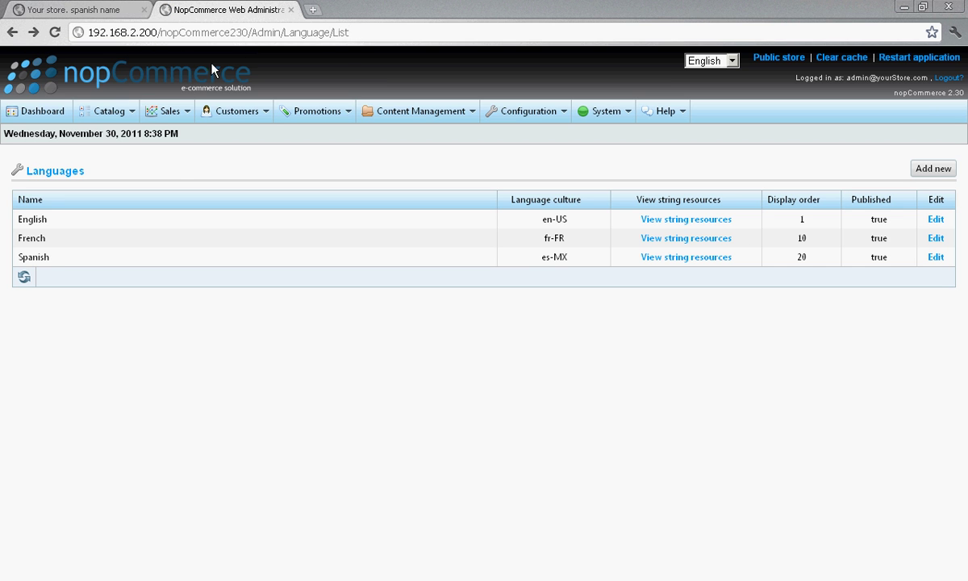
Check the IDs of the French and Spanish languages in their edit page addresses, ending back on the Languages list.
left_click(933, 238)
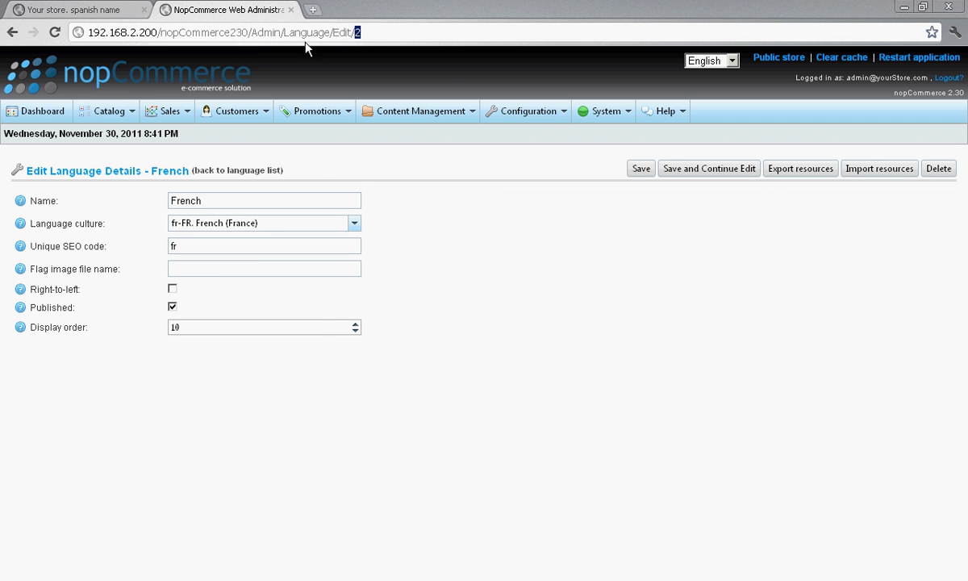
left_click(12, 32)
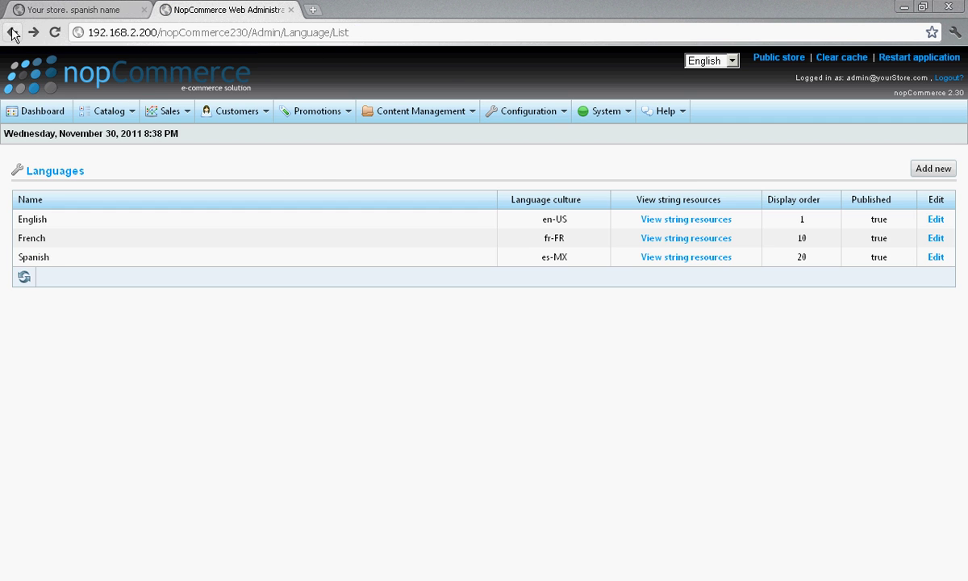
left_click(935, 257)
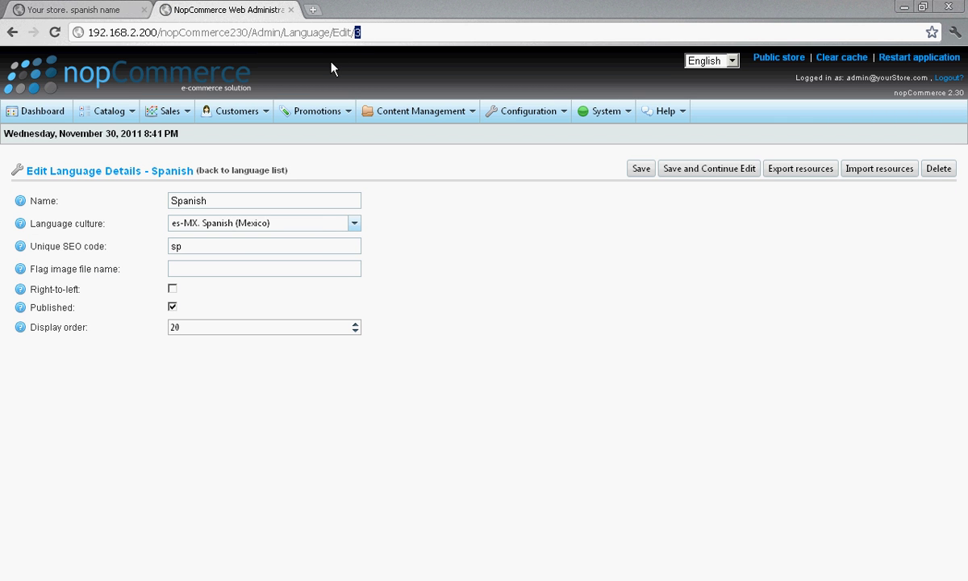
left_click(12, 32)
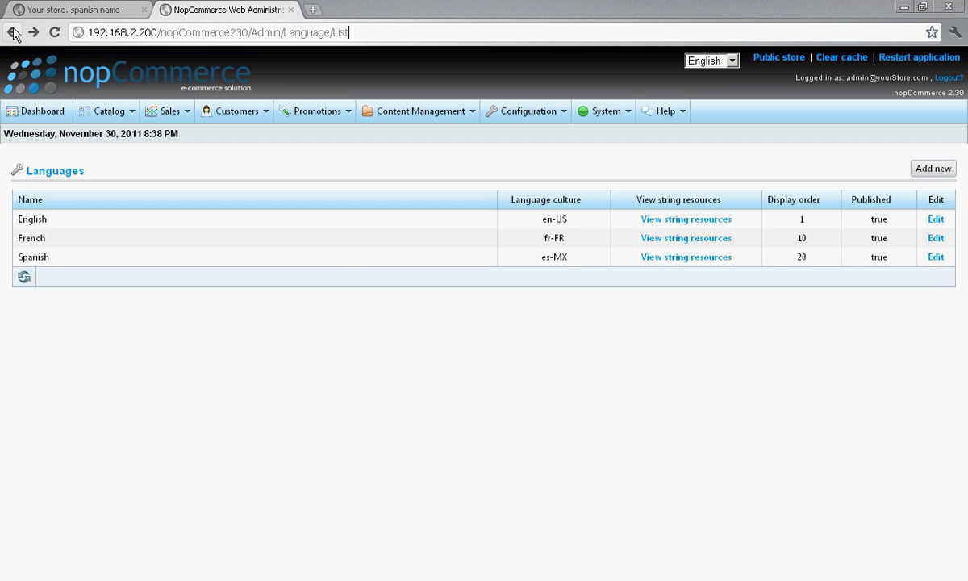
Switch back to the Excel import template and check the LanguageId values in cells B3 to B7.
key("alt+Tab")
key("alt+Tab")
key("alt+Tab")
key("alt+Tab")
key("alt+Tab")
key("alt+Tab")
key("alt+Tab")
key("alt+Tab")
key("alt+Tab")
key("alt+Tab")
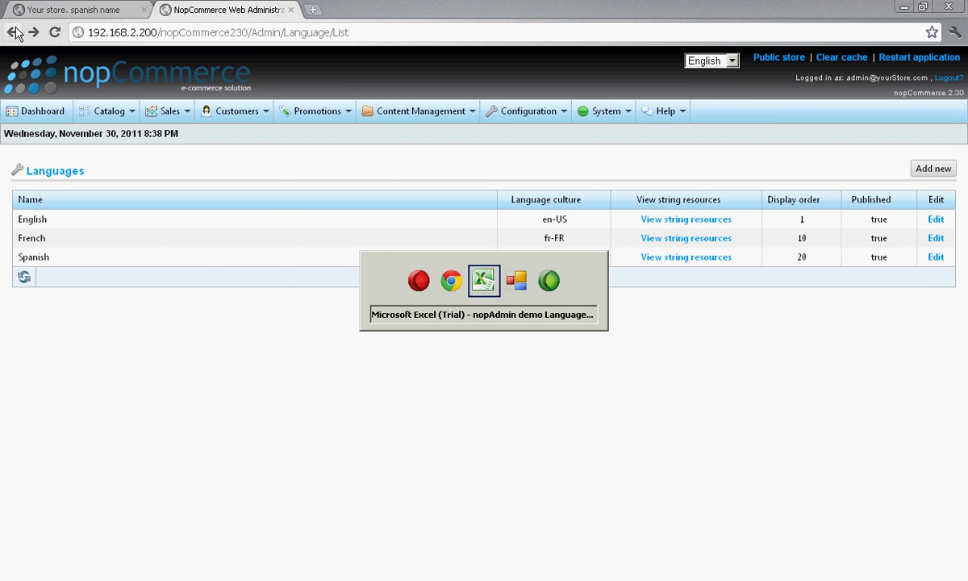
key("alt+Tab")
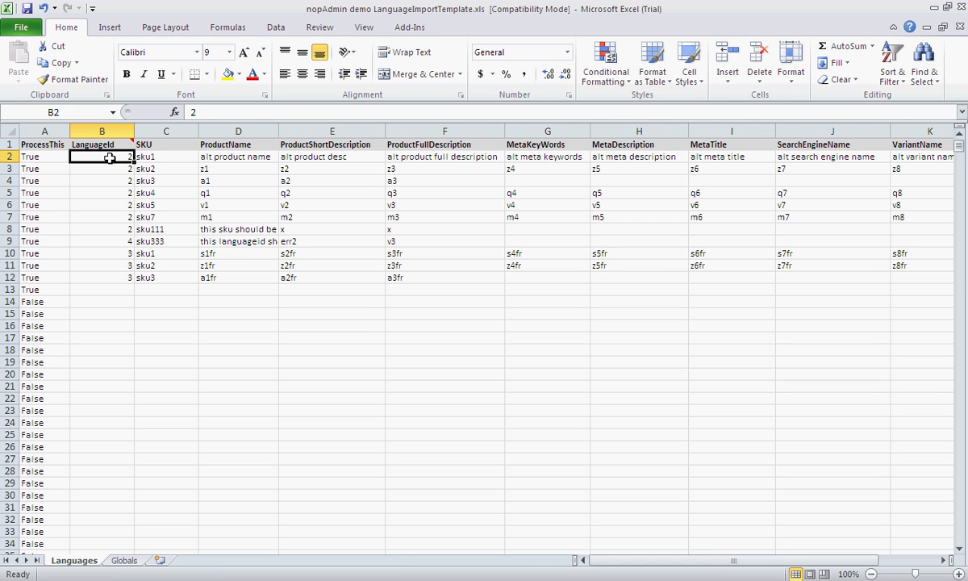
left_click(108, 170)
left_click(106, 182)
left_click(107, 193)
left_click(107, 203)
key("Down")
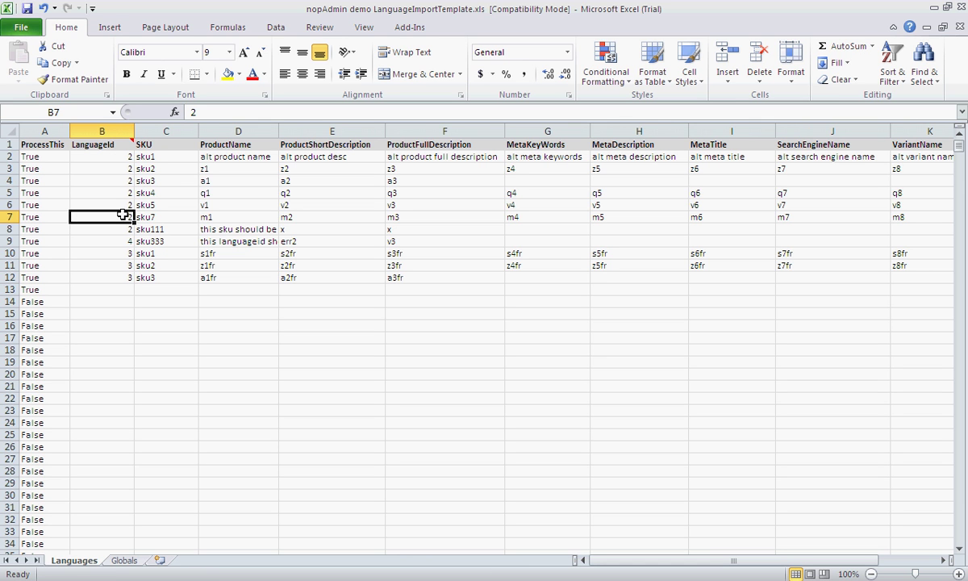
Delete rows 5 to 7, which hold the sku4, sku5 and sku7 entries.
left_click_drag(8, 193, 7, 217)
right_click(42, 200)
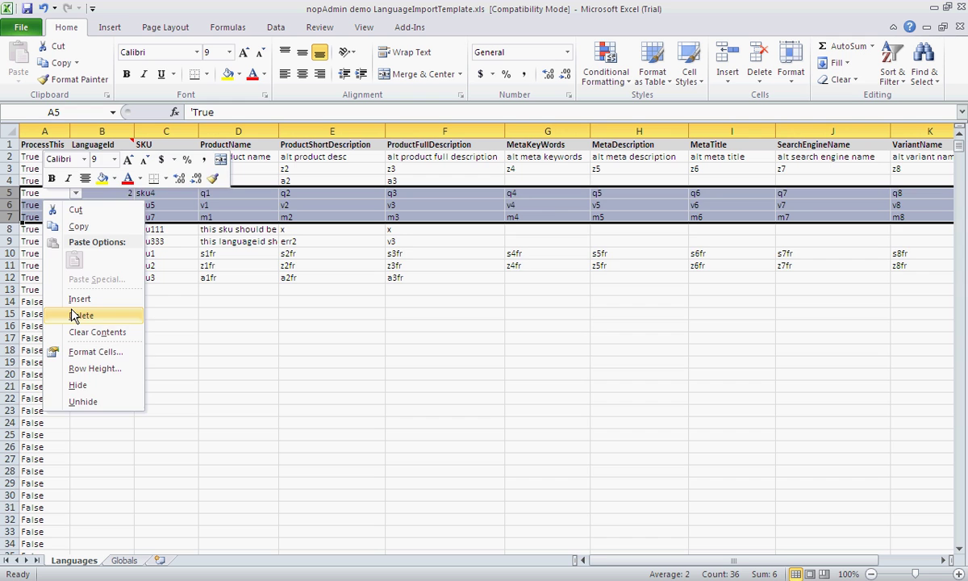
left_click(74, 314)
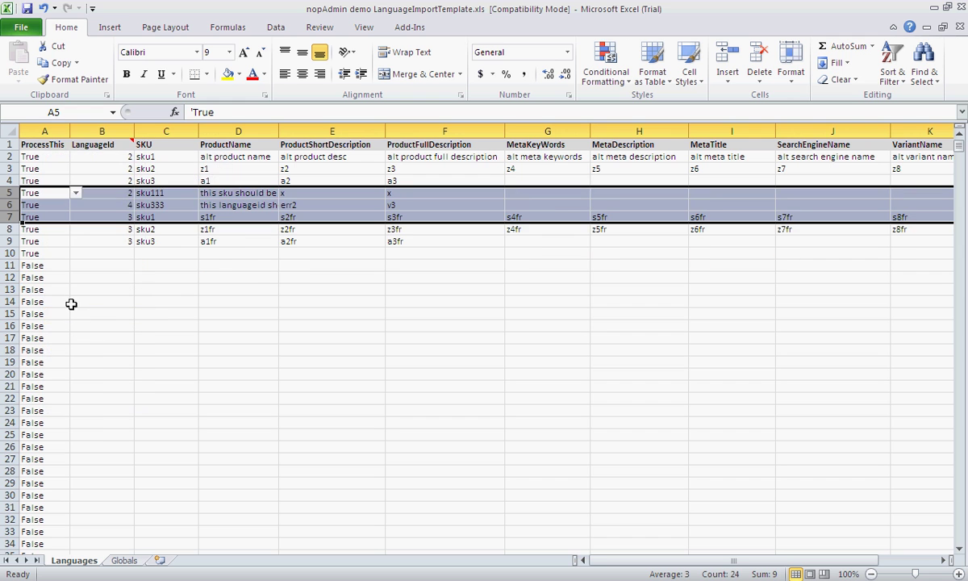
Widen the ProductName column to show more of the sku111 and sku333 texts, and select the sku333 LanguageId in B6.
left_click(167, 193)
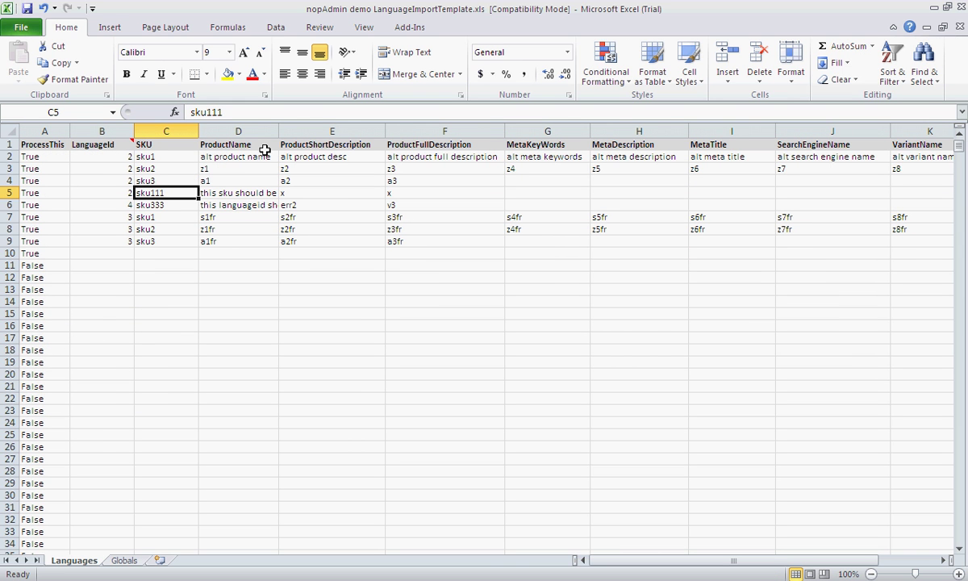
left_click_drag(278, 131, 348, 134)
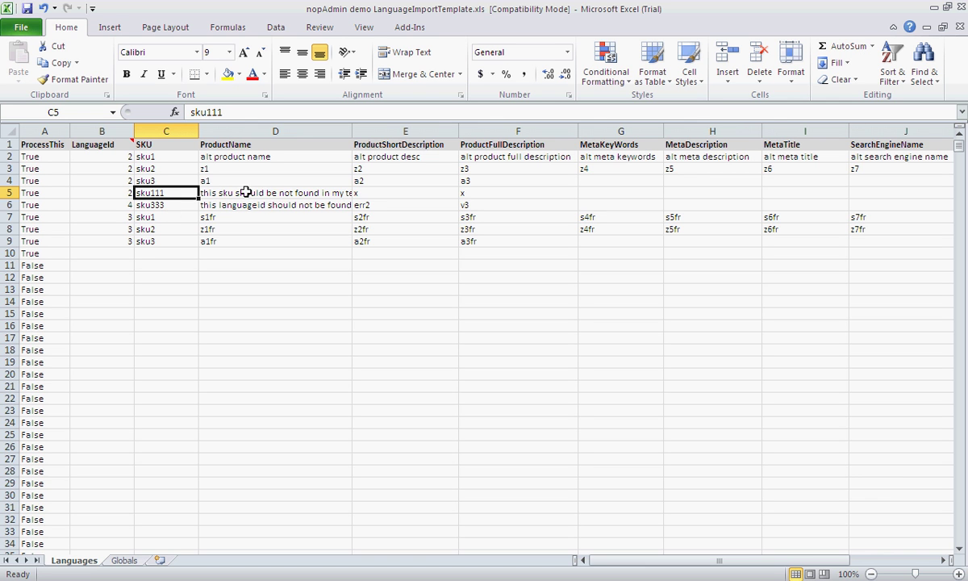
left_click(112, 205)
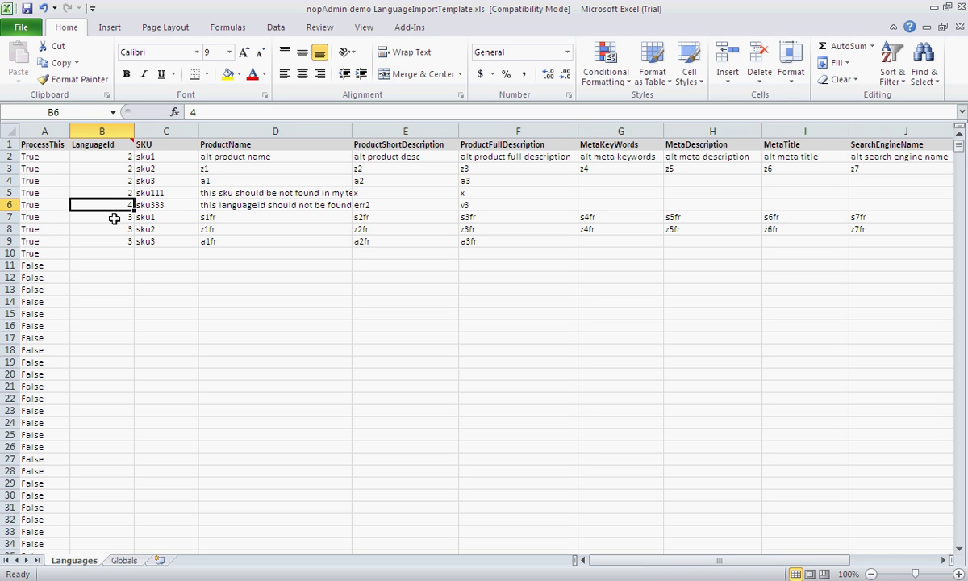
Review the LanguageId and SKU values of the last three filled rows, 7 to 9.
left_click_drag(114, 218, 120, 242)
left_click(150, 216)
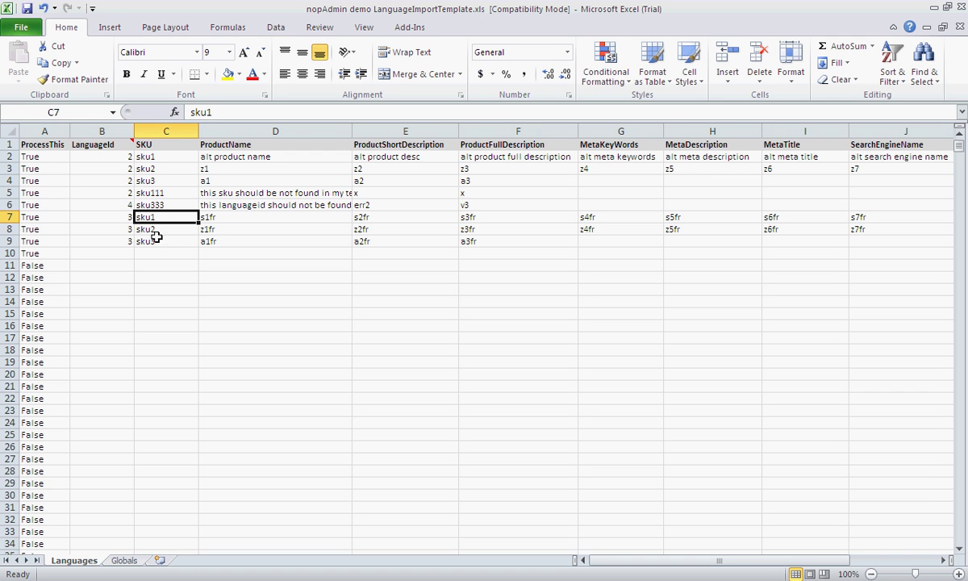
left_click(121, 213)
key("Down")
key("Down")
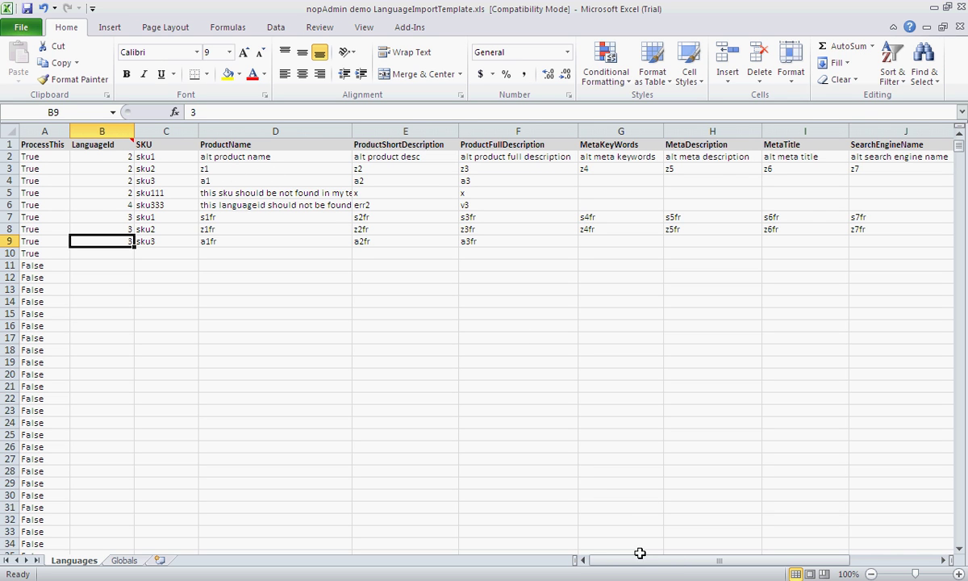
Examine the template's header columns from ProductName through the description, meta and SearchEngineName fields to VariantName and VariantDescription.
left_click_drag(642, 566, 620, 561)
left_click(264, 156)
left_click(302, 144)
left_click(363, 144)
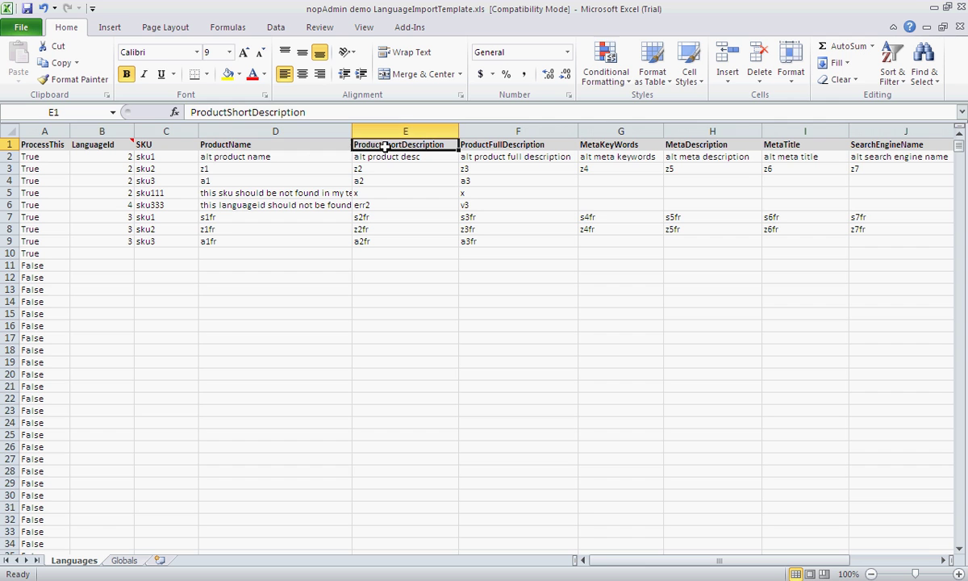
left_click(489, 144)
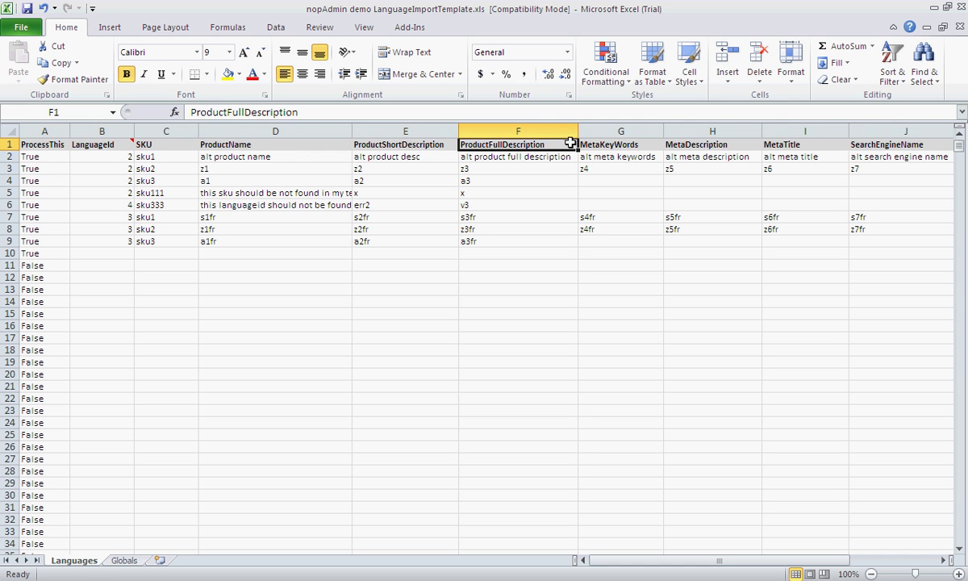
left_click(604, 144)
left_click(686, 145)
left_click(789, 145)
left_click(876, 144)
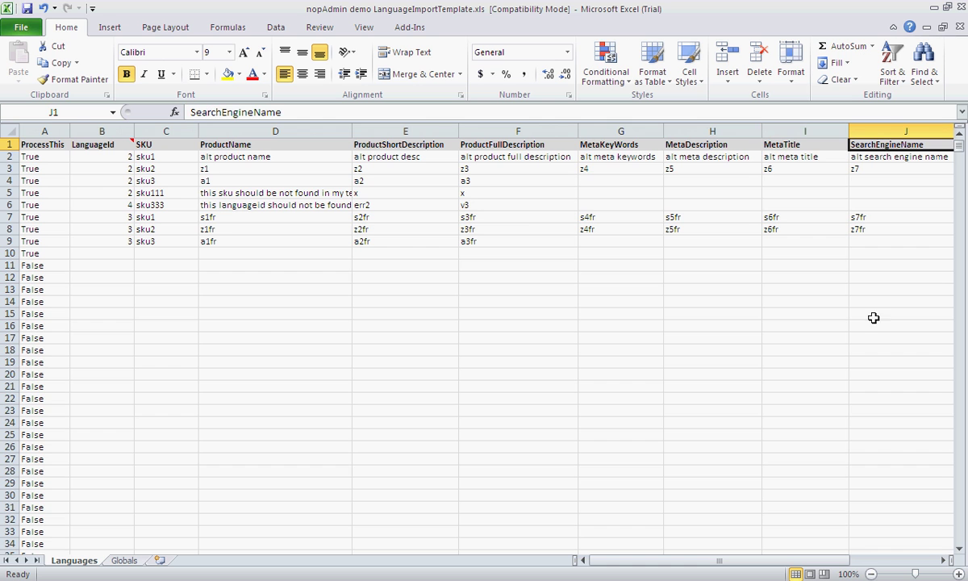
left_click_drag(755, 561, 847, 567)
left_click(807, 149)
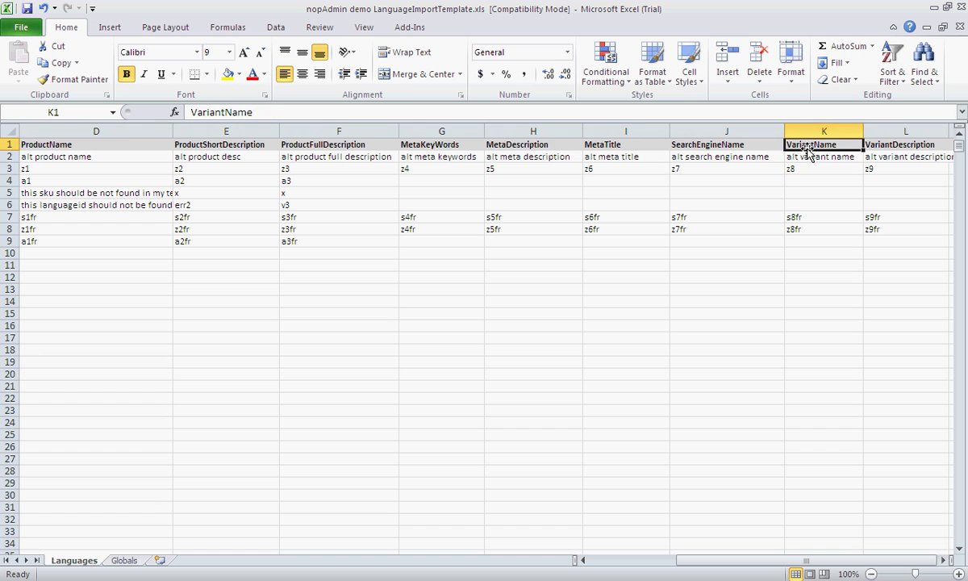
left_click(887, 143)
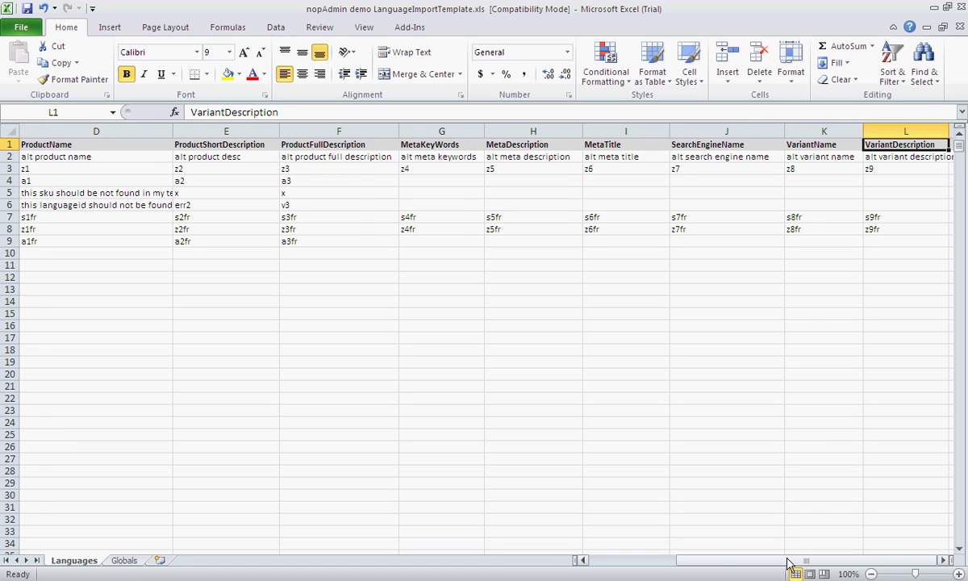
Save the import template workbook, accepting the compatibility check.
left_click_drag(789, 562, 649, 555)
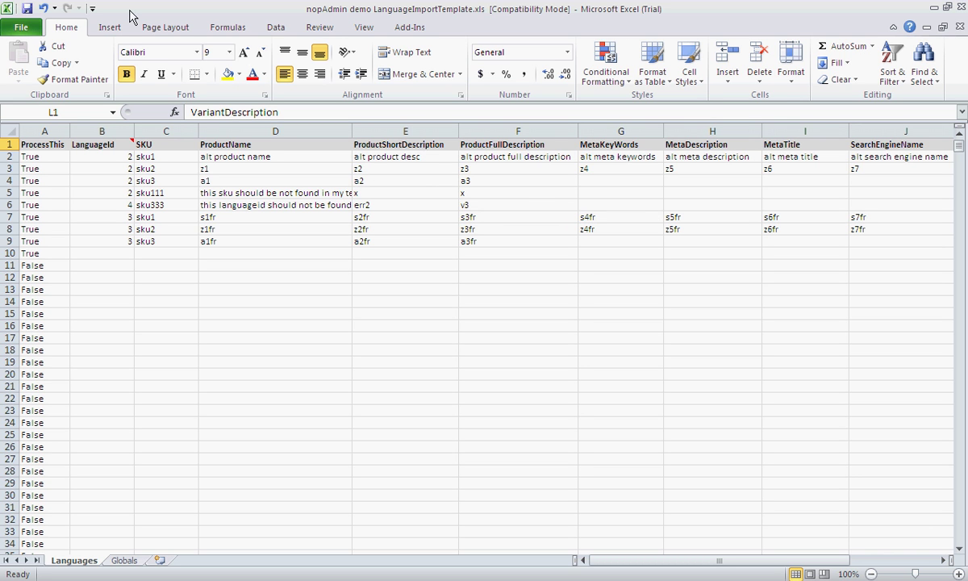
left_click(26, 9)
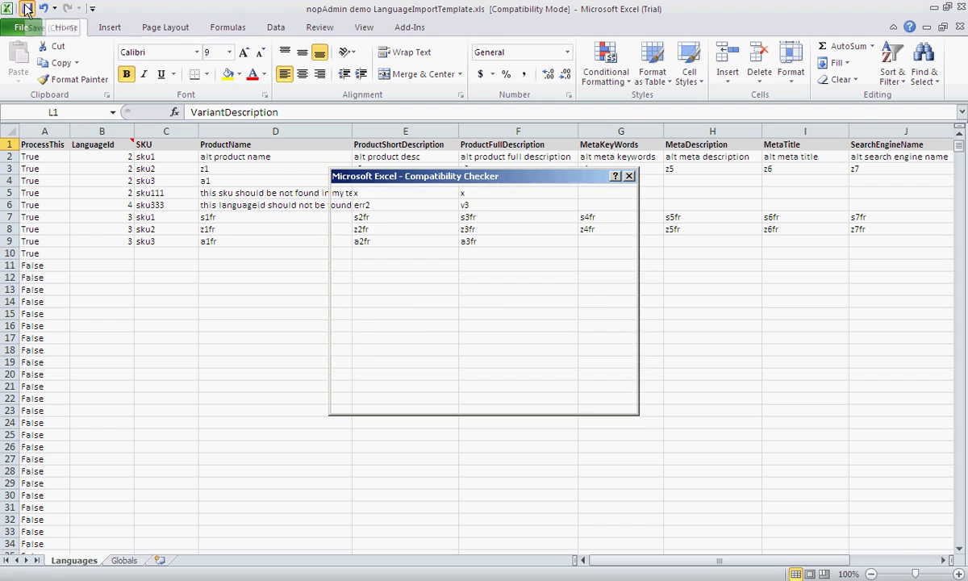
left_click(536, 399)
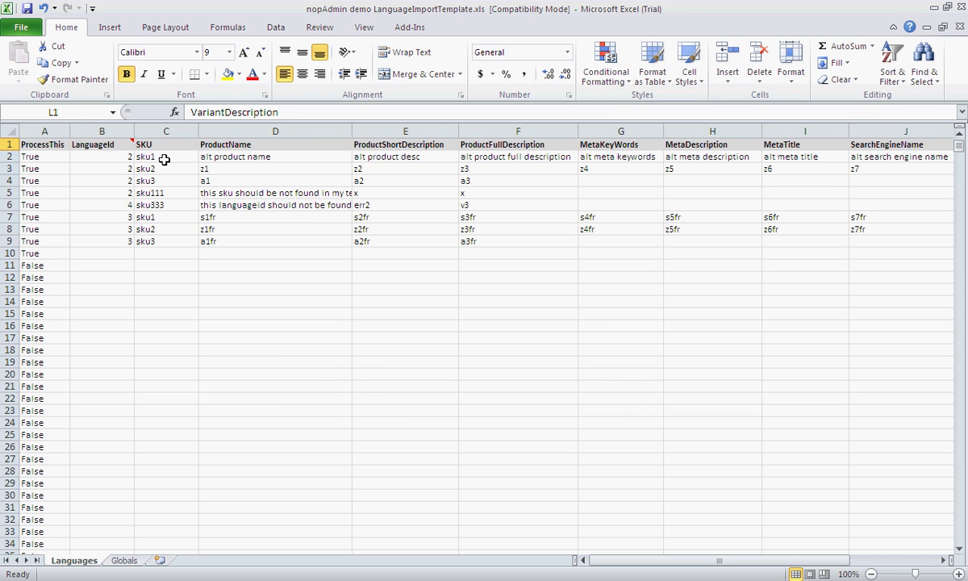
Review the first sku1 row's product name, short and full descriptions, meta keywords, meta description and SKU.
left_click(230, 160)
left_click(357, 156)
left_click(490, 156)
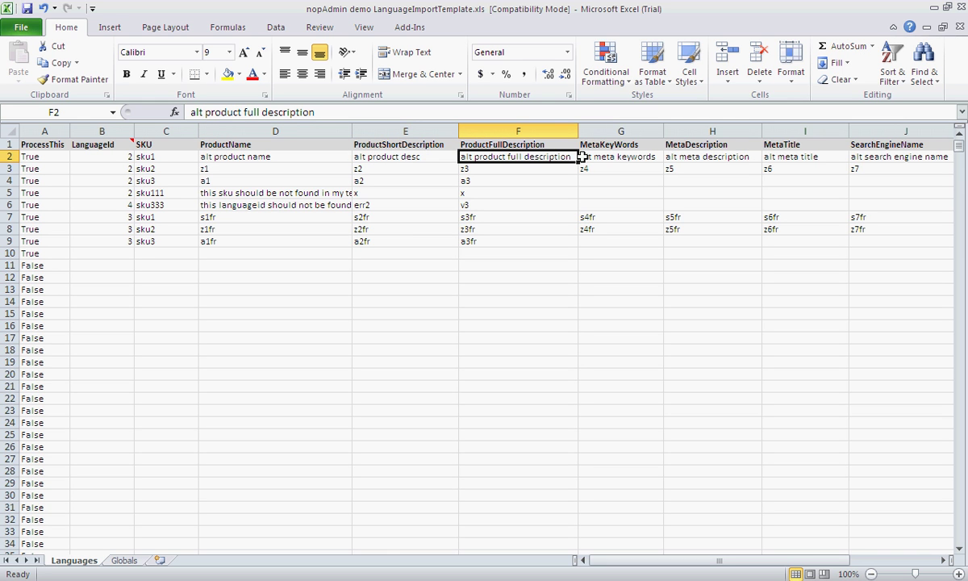
left_click(628, 157)
left_click(673, 155)
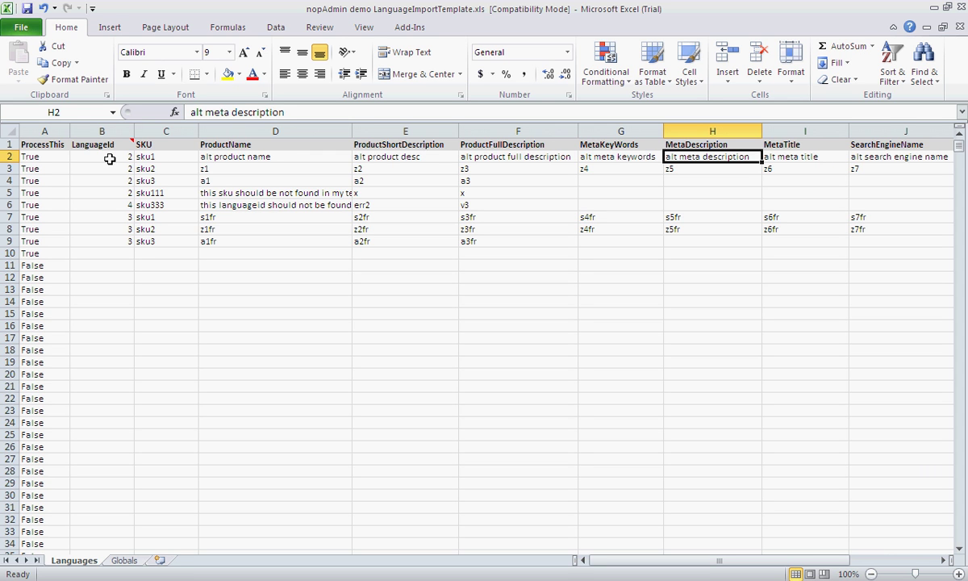
left_click(158, 157)
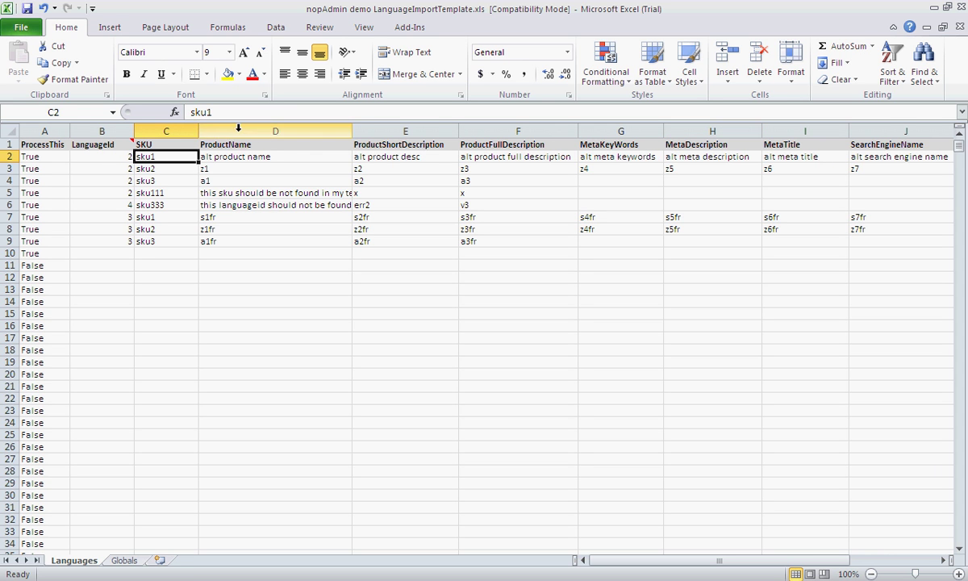
Save the import template again and close Excel.
left_click(27, 8)
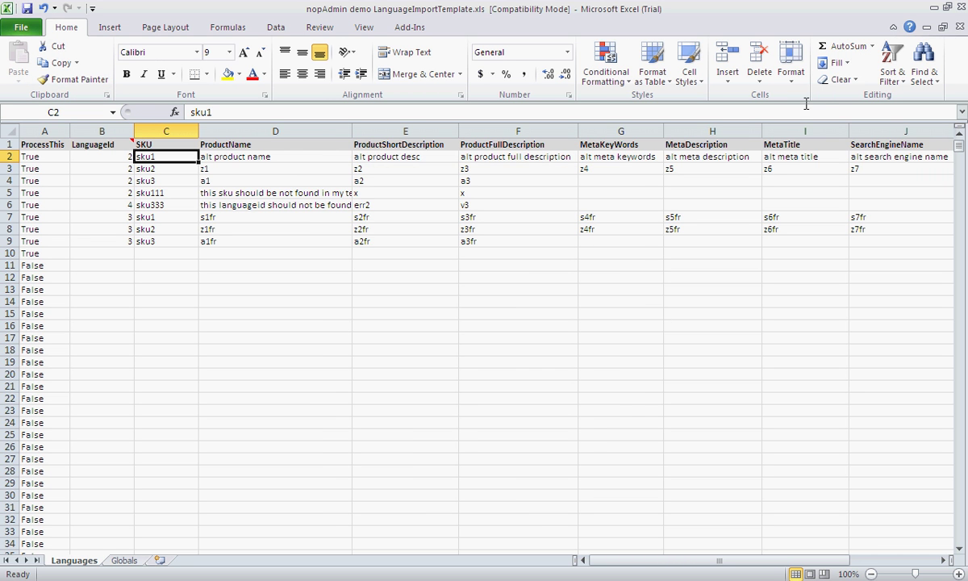
left_click(960, 10)
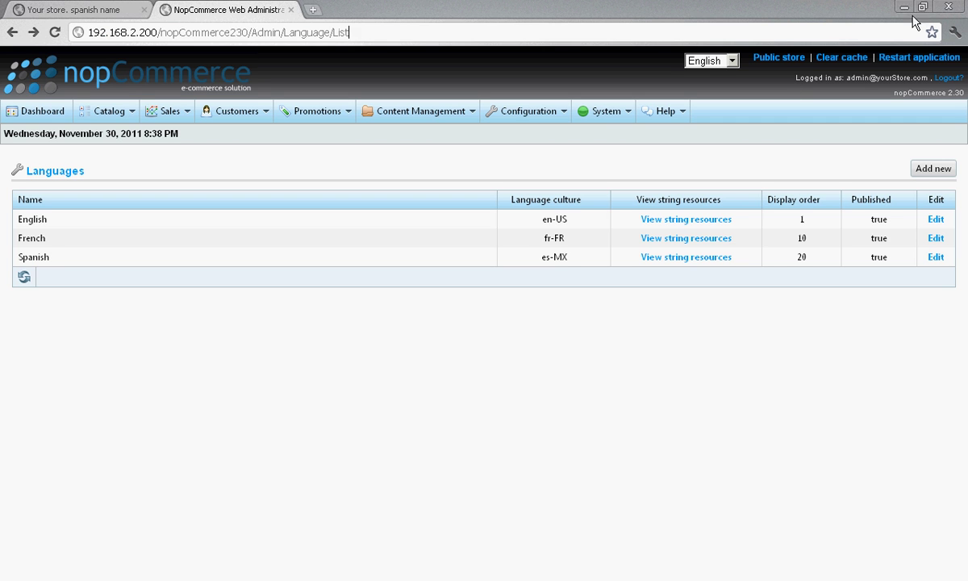
Switch to NopAdmin and open the Import Multi Language Products operation.
key("alt+Tab")
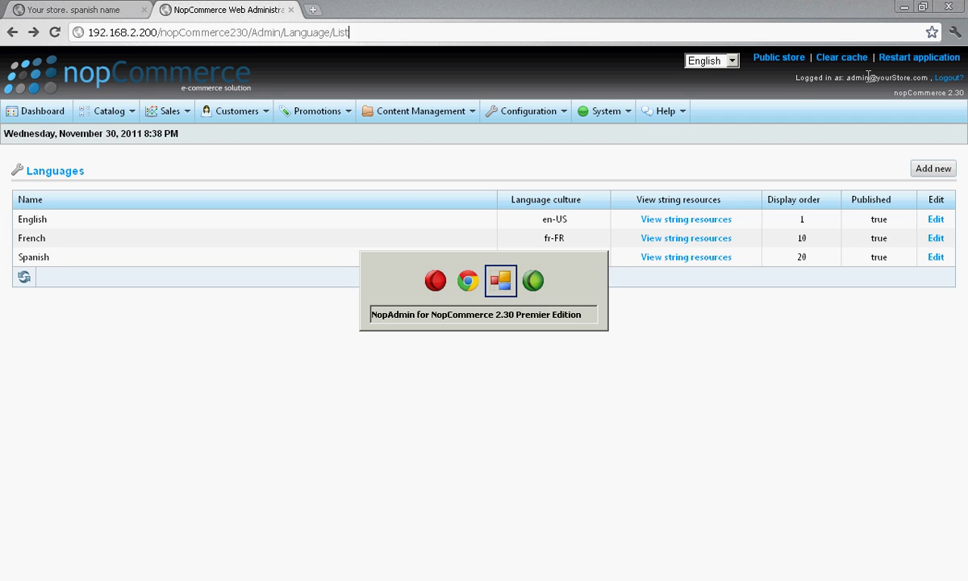
key("alt+Tab")
key("alt+Tab")
key("alt+Tab")
key("alt+Tab")
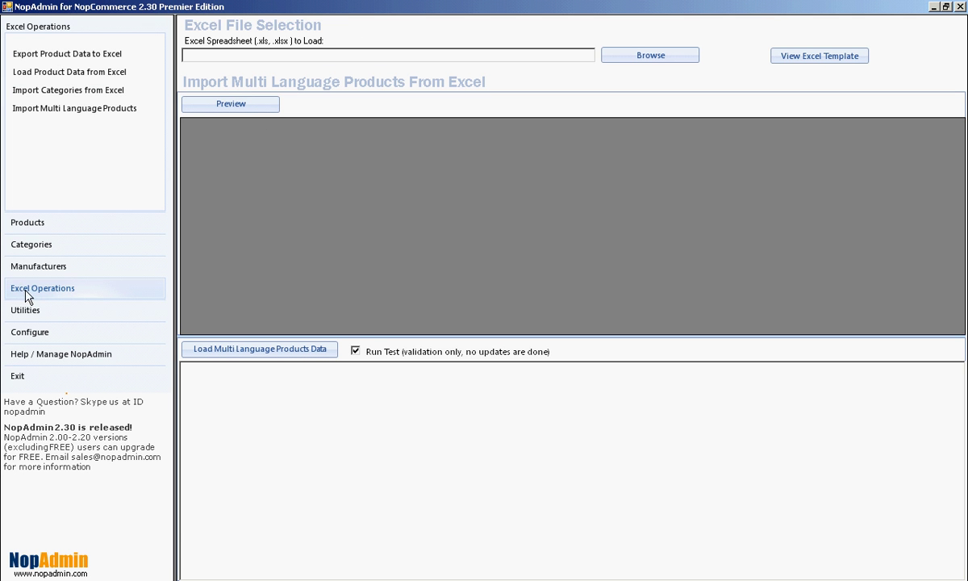
left_click(128, 113)
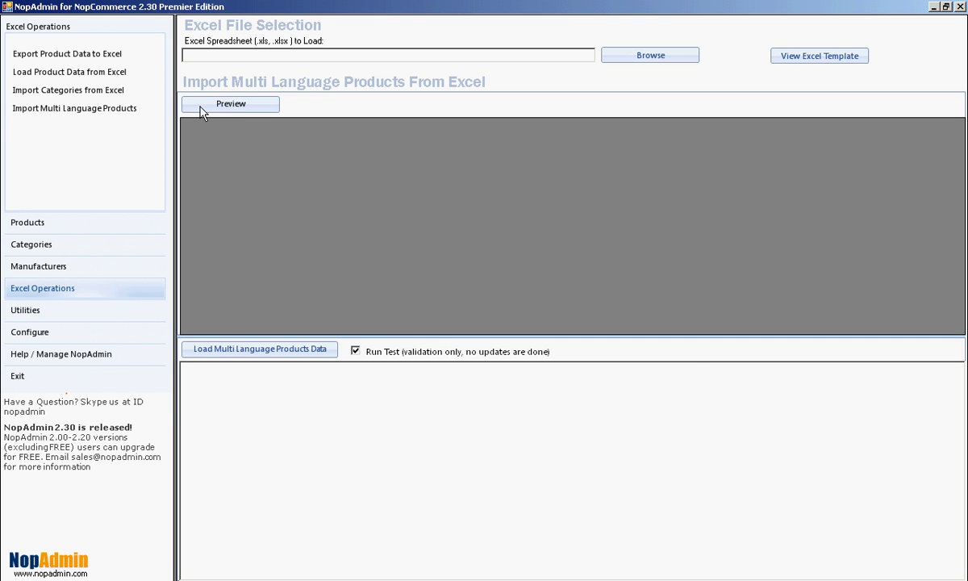
Choose nopAdmin demo LanguageImportTemplate.xls from the desktop as the import spreadsheet and preview its rows.
left_click(615, 58)
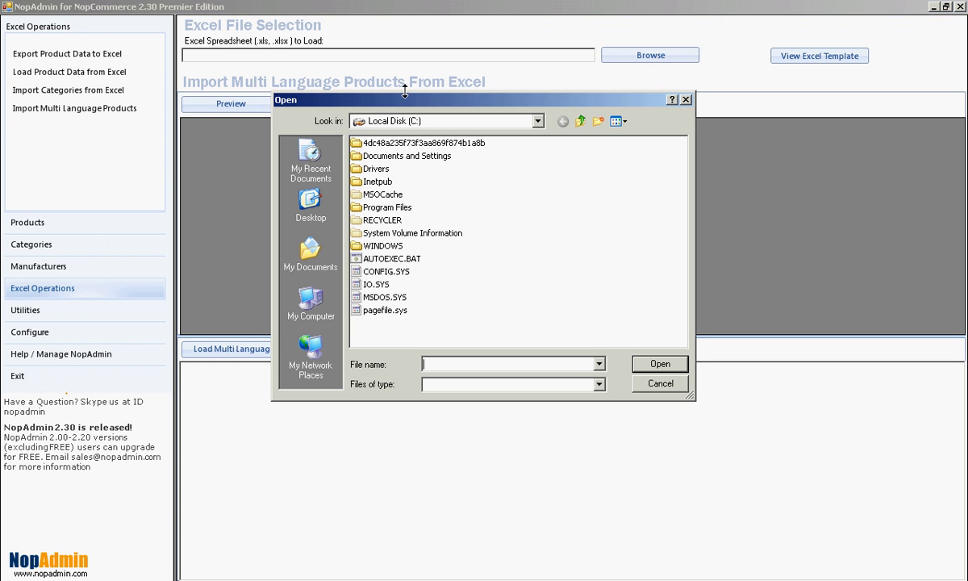
left_click(310, 204)
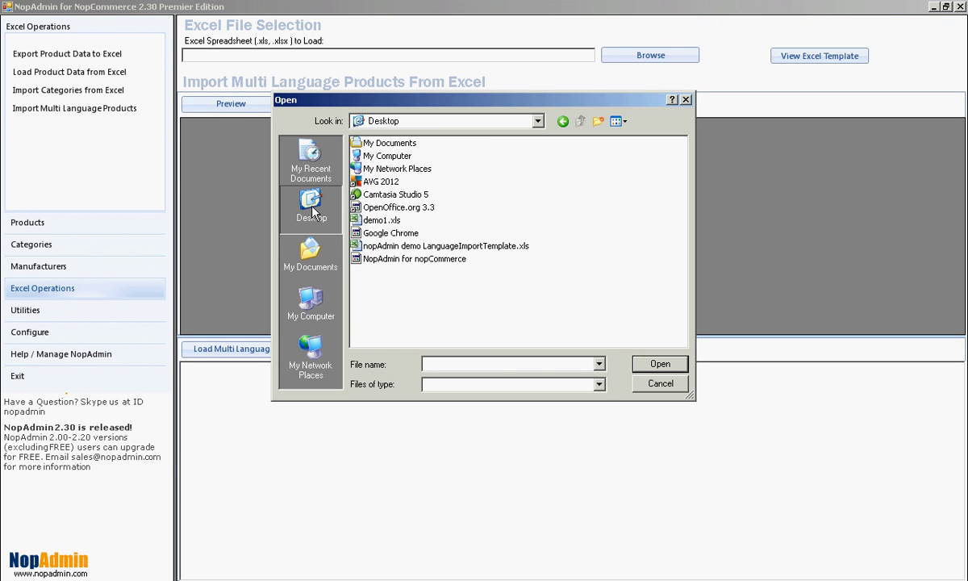
left_click(384, 244)
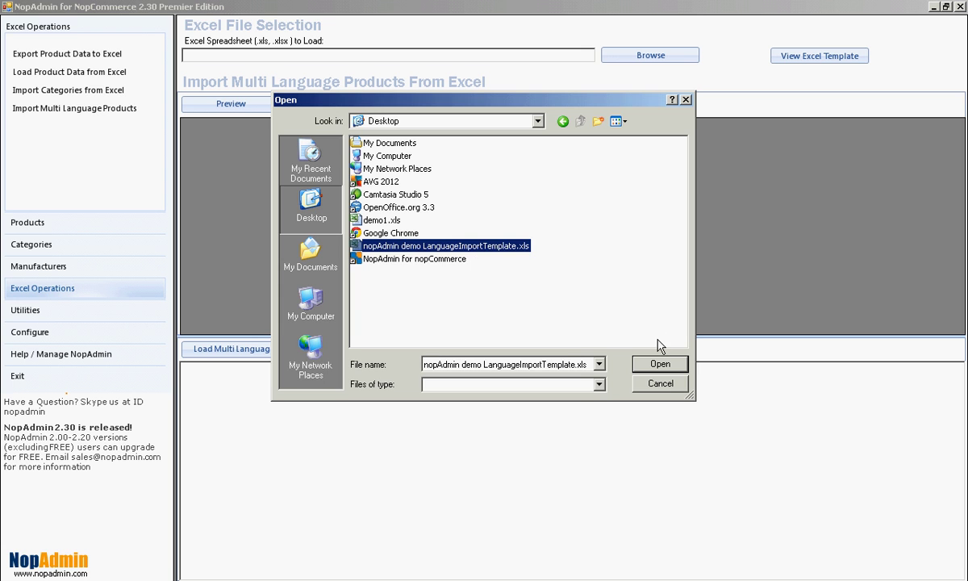
left_click(659, 364)
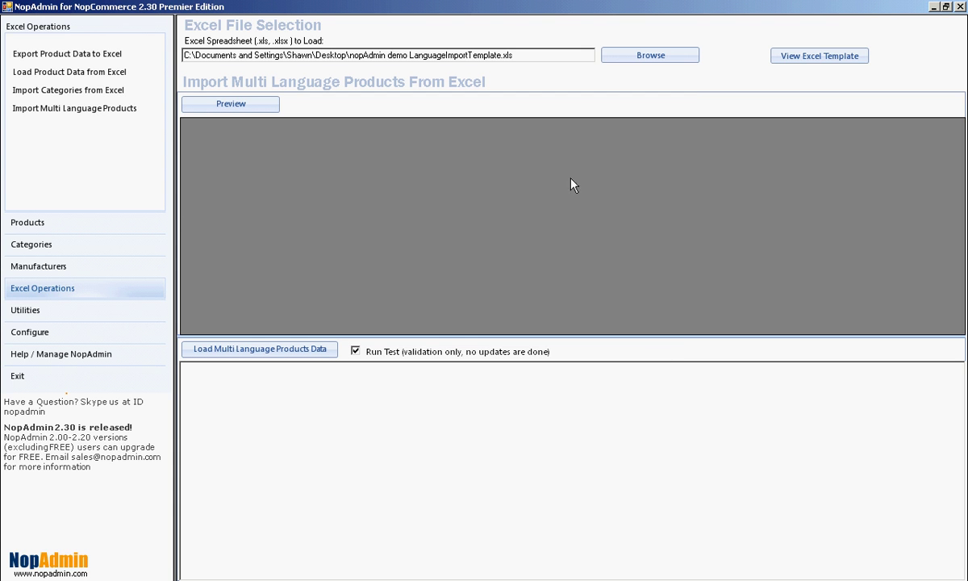
left_click(258, 108)
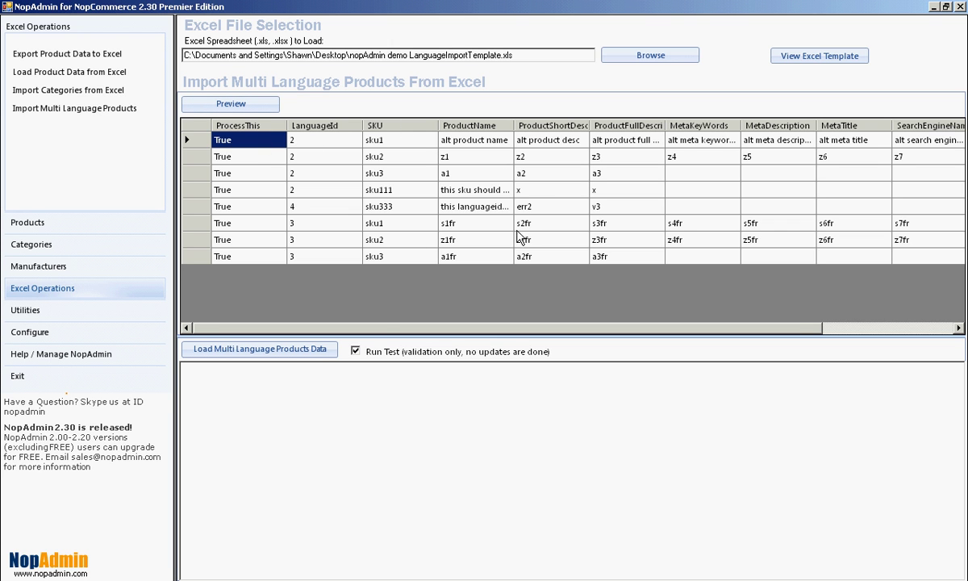
Run a validation-only test load of the multi-language products data.
mouse_move(367, 330)
left_mouse_down()
mouse_move(615, 339)
mouse_move(380, 328)
left_mouse_up()
left_click(270, 352)
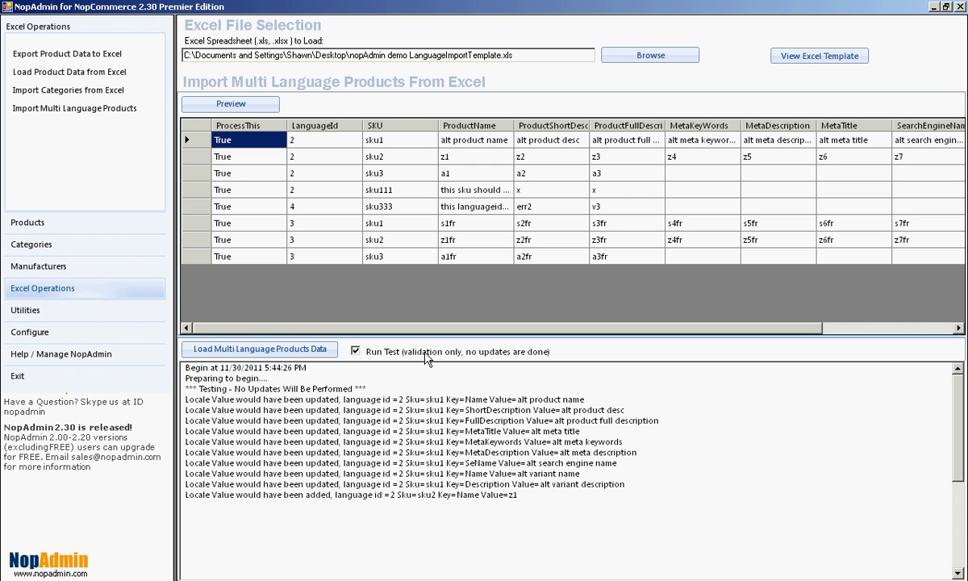
left_click(286, 351)
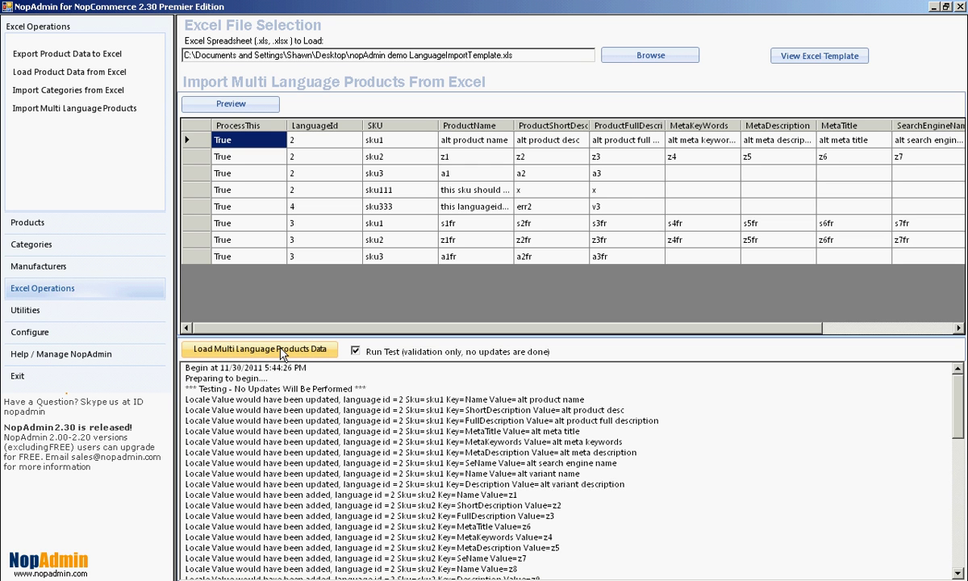
Review the test log's language id 2 entries for sku1, sku2 and sku3.
scroll(892, 367, "down", 1)
scroll(898, 378, "up", 1)
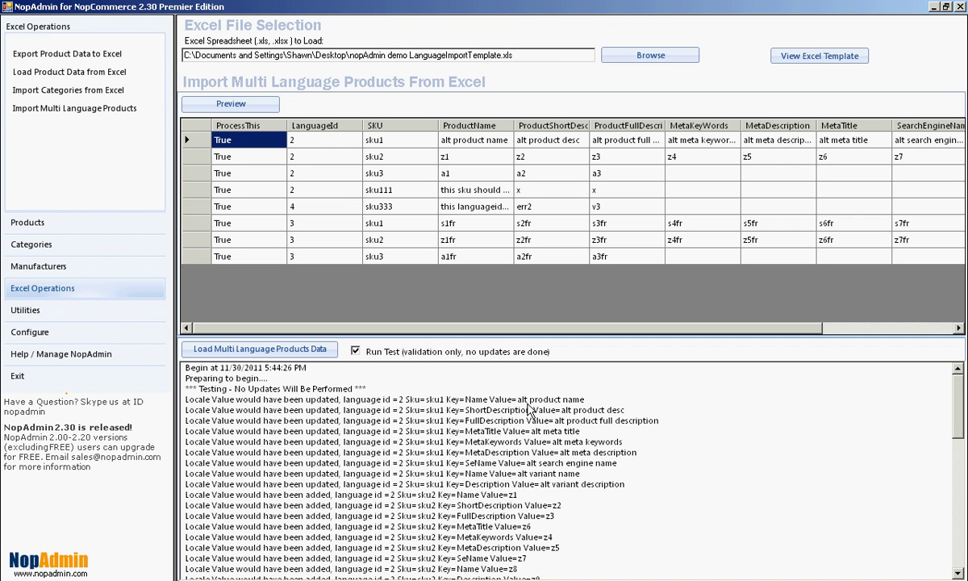
left_click(397, 400)
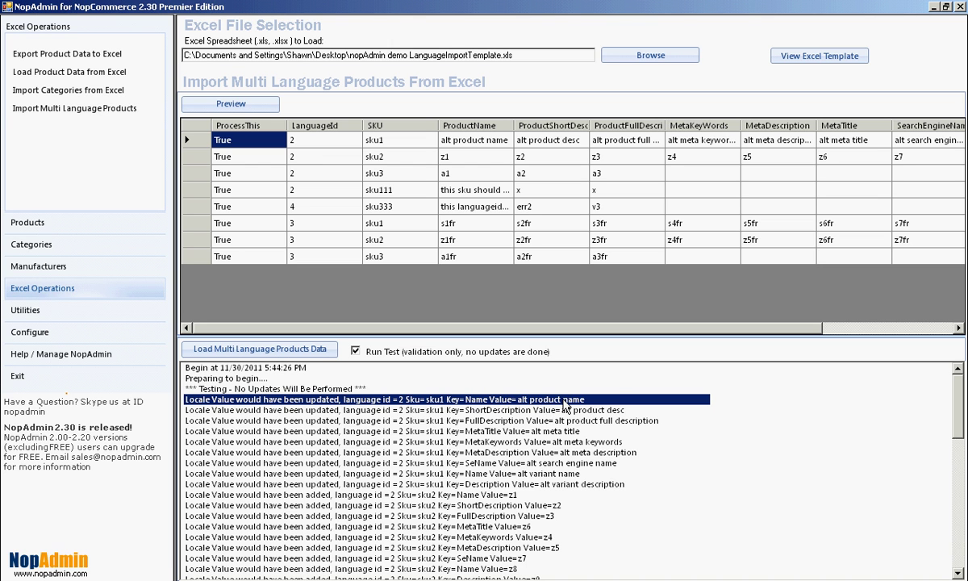
scroll(564, 415, "down", 1)
left_click(523, 408)
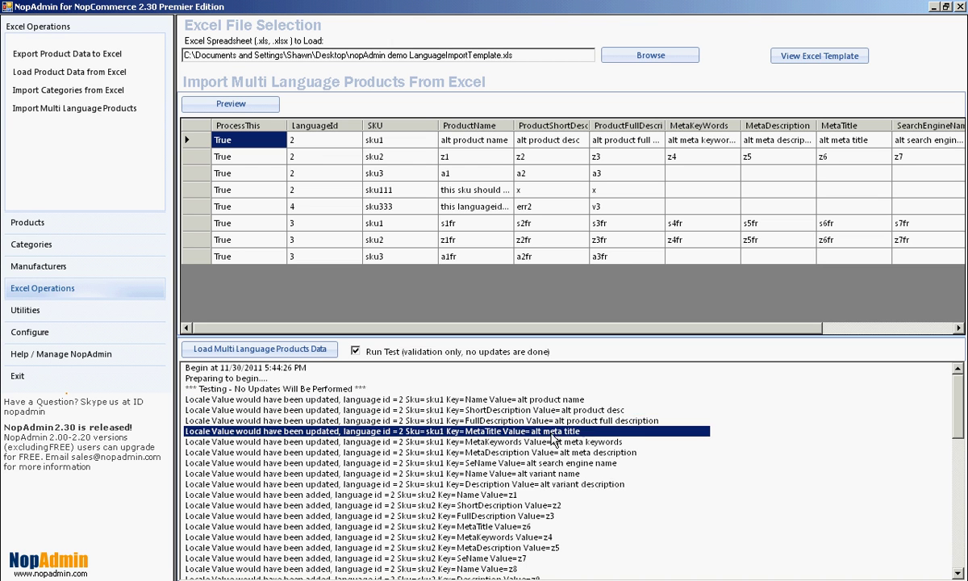
scroll(517, 420, "down", 1)
scroll(532, 472, "down", 1)
scroll(528, 428, "down", 2)
scroll(499, 446, "down", 1)
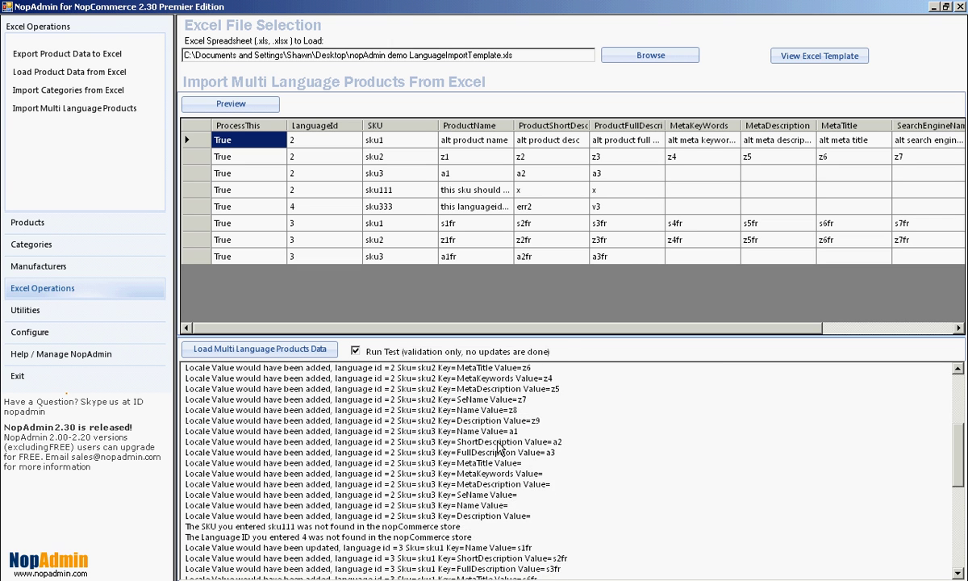
scroll(499, 446, "down", 3)
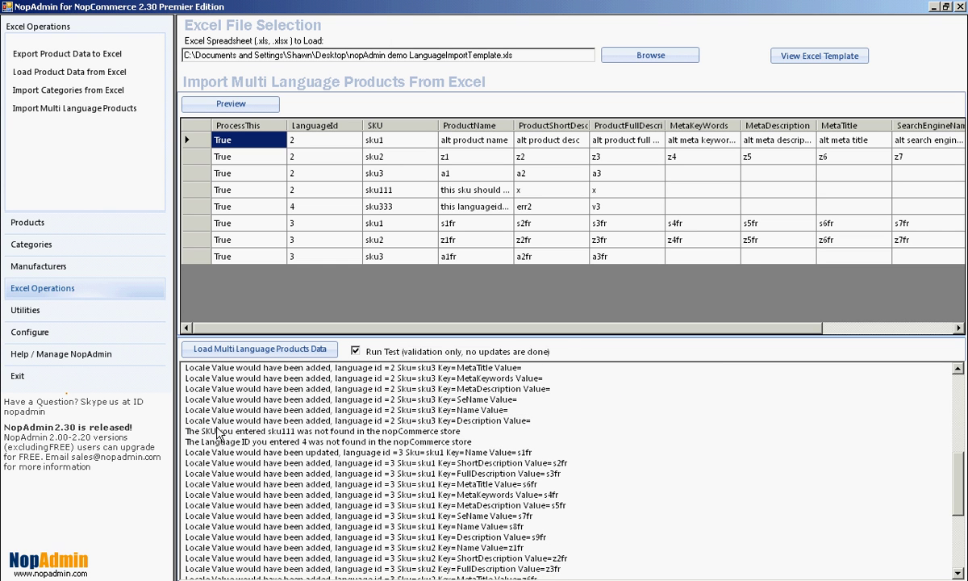
Examine the test log's messages for SKU sku111 and Language ID 4, plus the language id 3 entries.
left_click(227, 432)
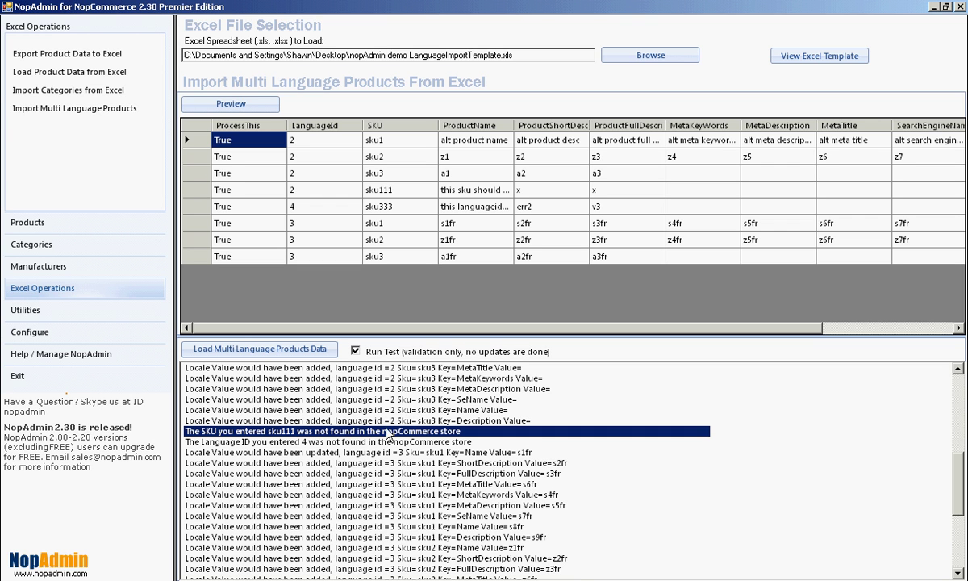
left_click(254, 442)
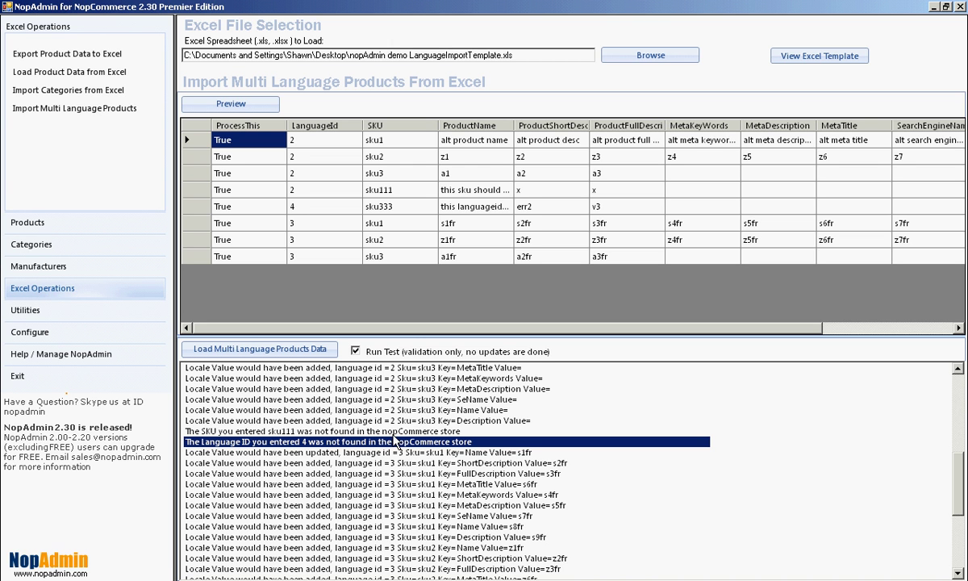
scroll(543, 458, "up", 2)
scroll(543, 458, "down", 7)
scroll(517, 436, "up", 4)
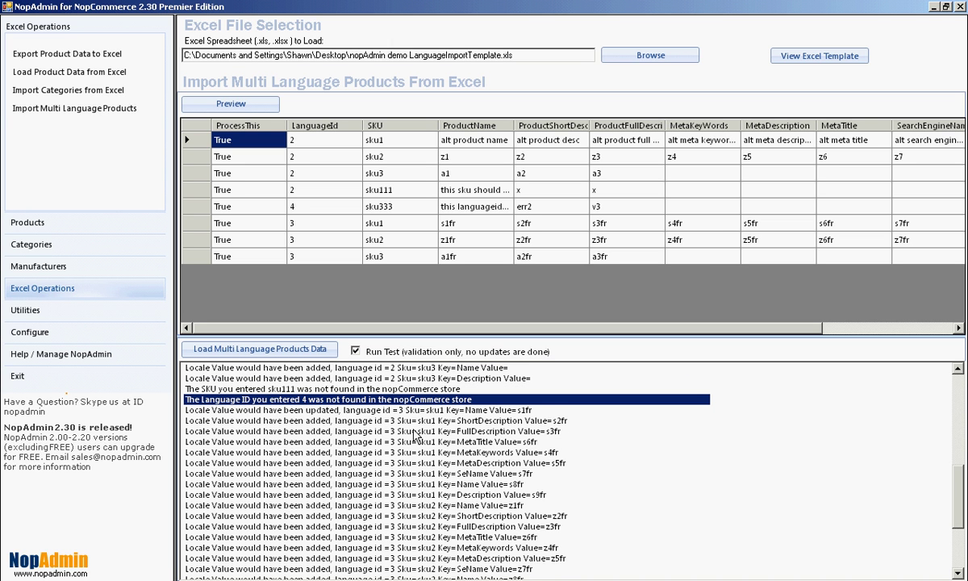
scroll(420, 432, "down", 4)
scroll(430, 439, "up", 6)
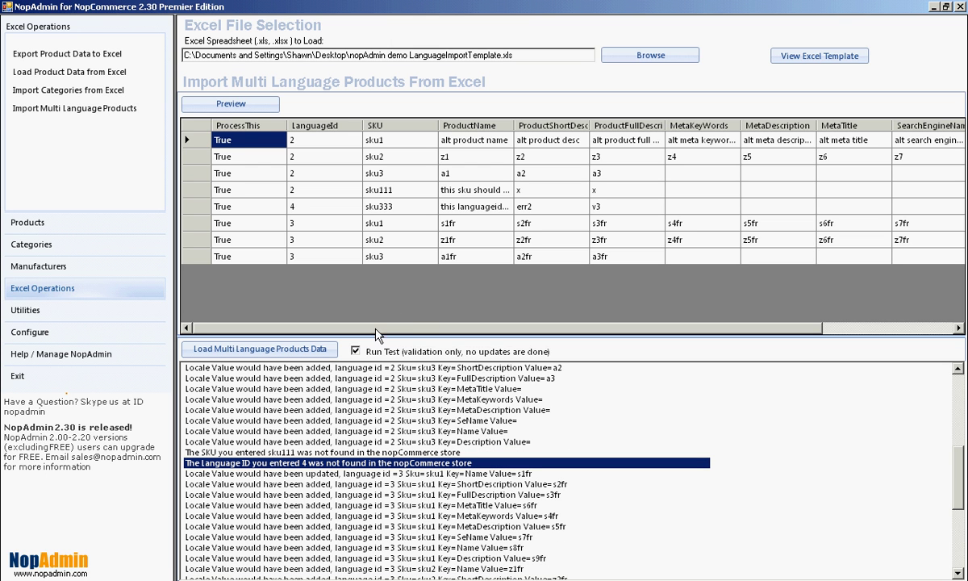
Turn off the Run Test option and load the multi-language products data into the store.
scroll(420, 379, "up", 7)
scroll(438, 397, "up", 1)
left_click(355, 351)
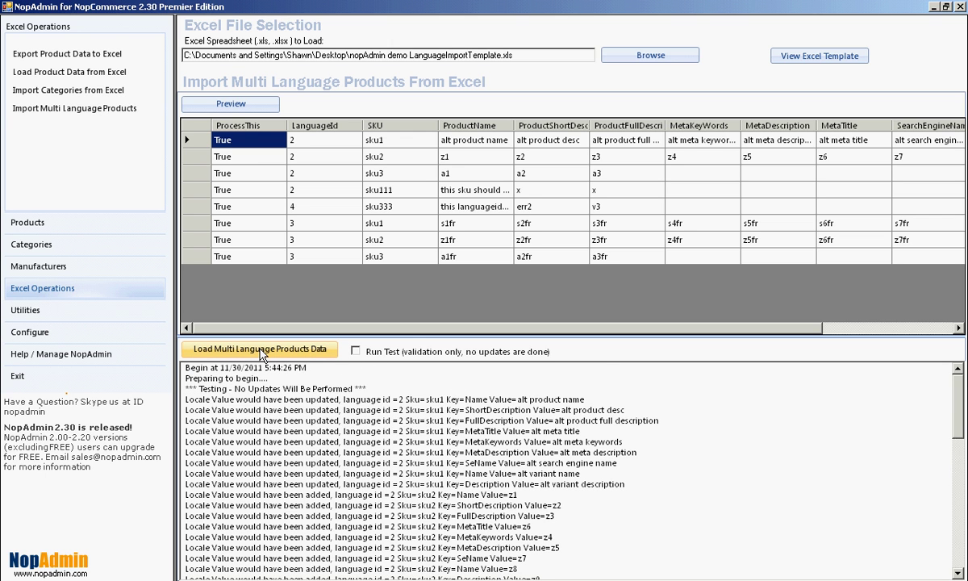
left_click(316, 351)
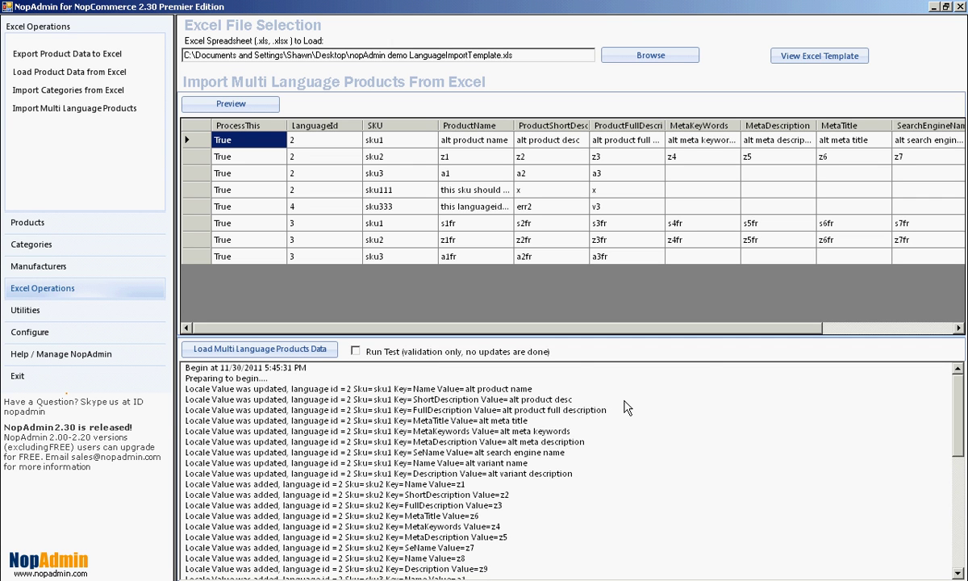
Review the import log from beginning to end for the updated and added locale values.
left_click(601, 431)
scroll(597, 436, "down", 5)
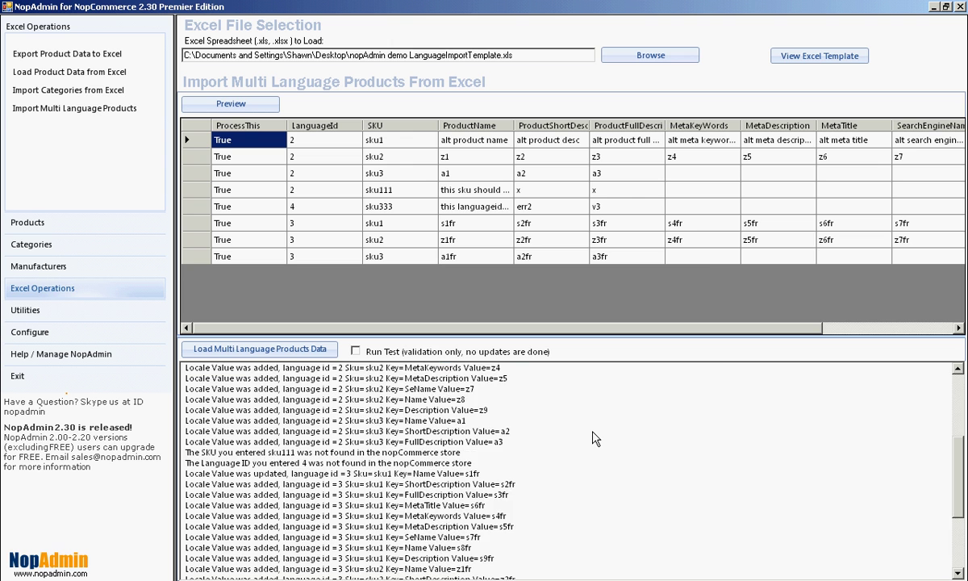
scroll(593, 438, "down", 4)
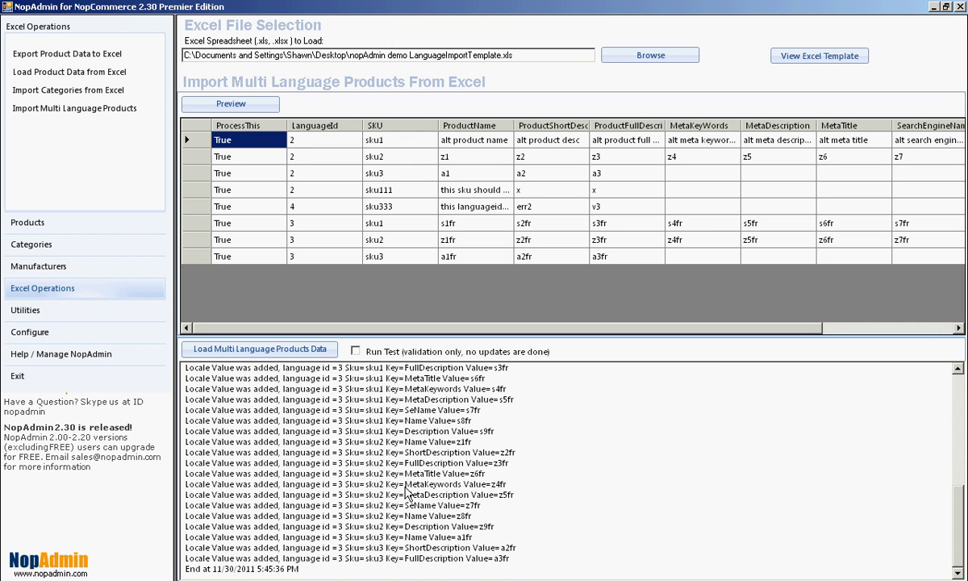
scroll(436, 443, "up", 1)
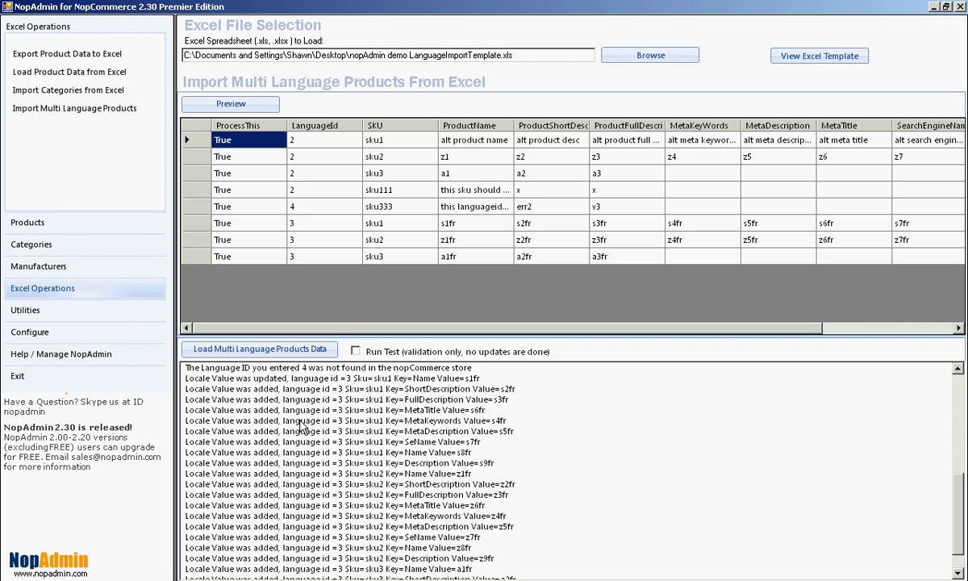
scroll(363, 420, "down", 3)
scroll(397, 430, "up", 4)
scroll(396, 430, "up", 4)
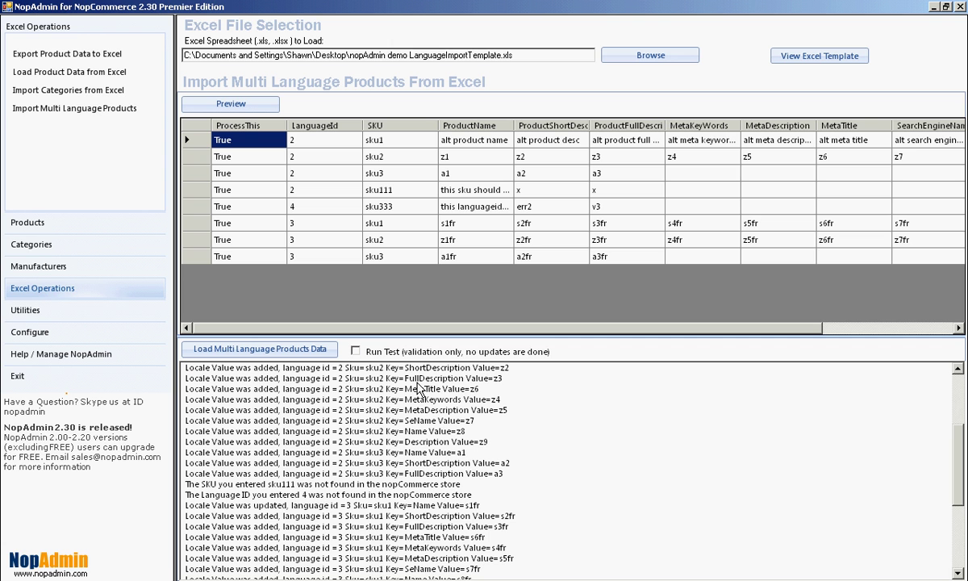
scroll(495, 386, "up", 3)
left_click(495, 395)
scroll(494, 392, "up", 1)
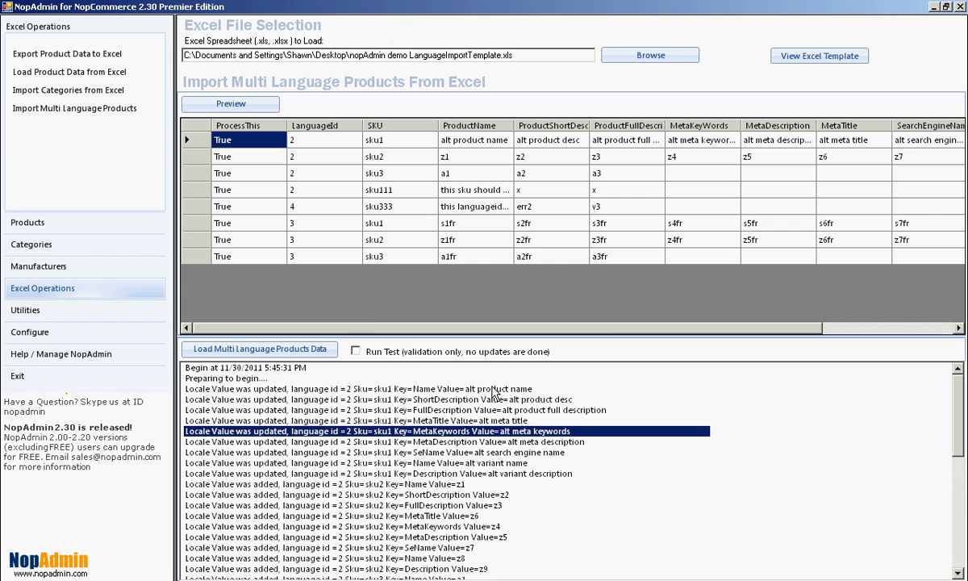
Switch to Chrome and view the store's diamond tennis bracelet page in English and in French.
key("alt+Tab")
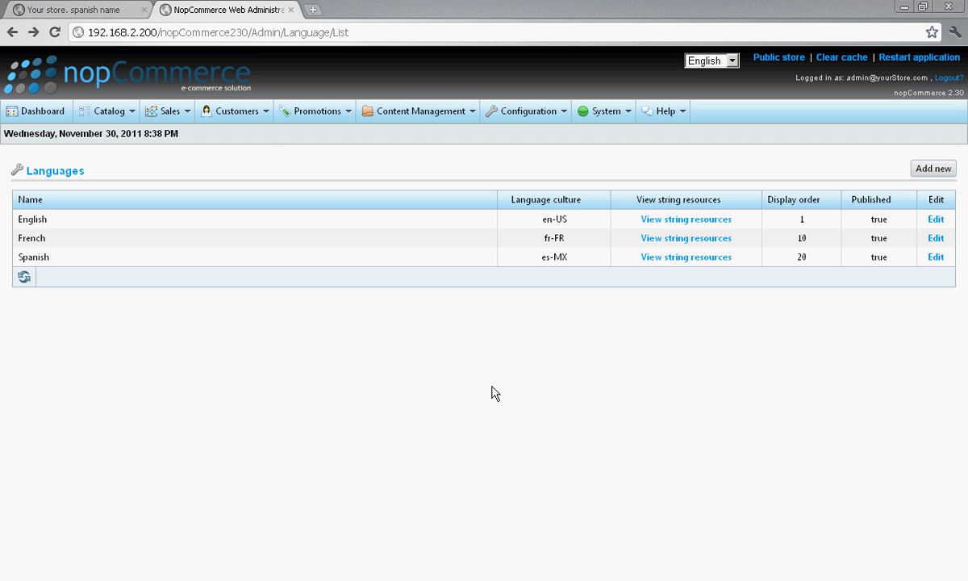
left_click(94, 14)
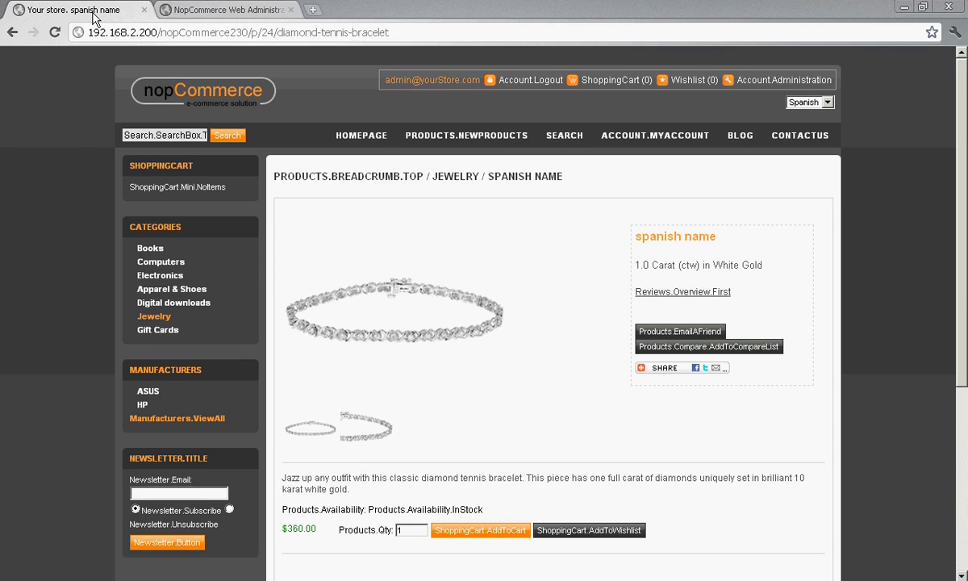
left_click(826, 103)
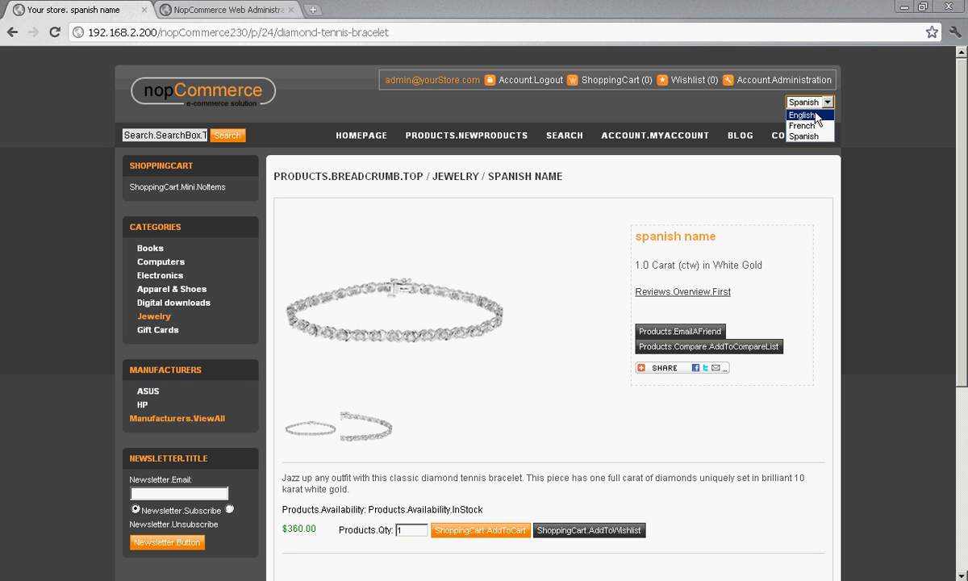
left_click(807, 116)
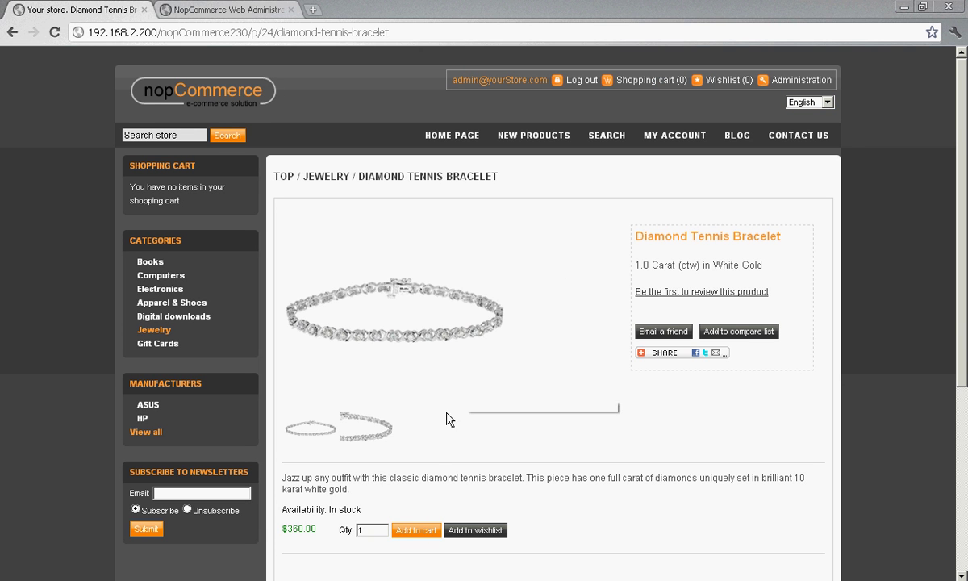
left_click(828, 102)
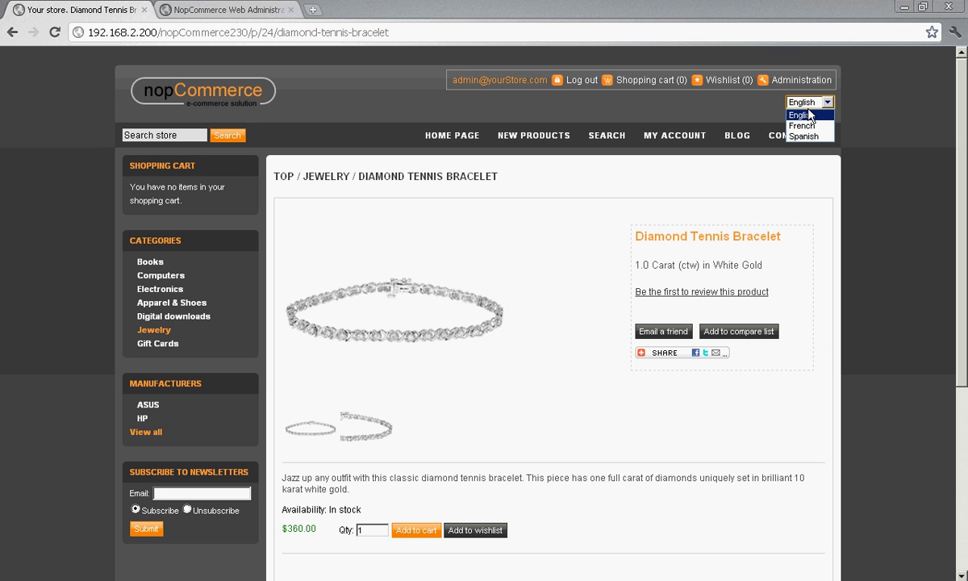
left_click(802, 126)
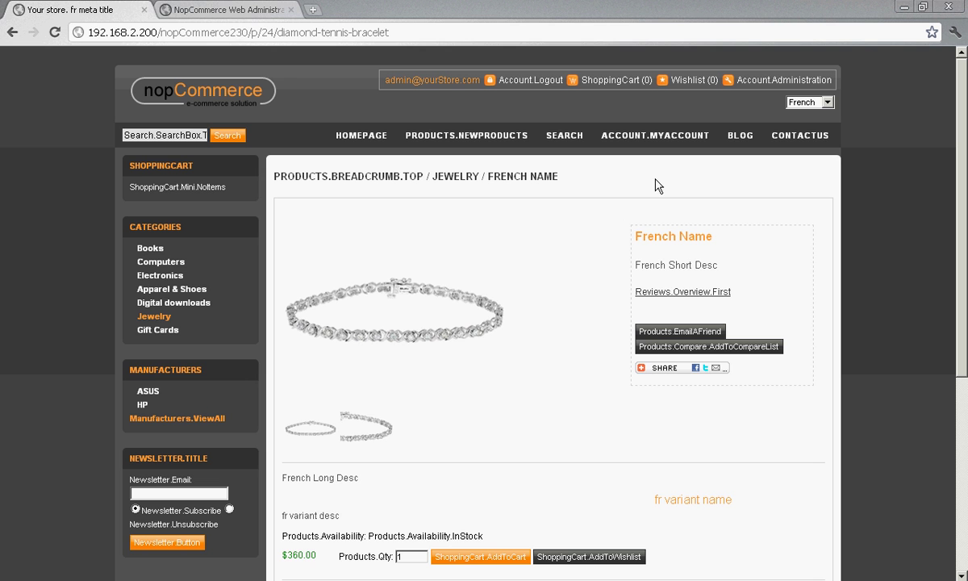
Reload the French bracelet product page and return to the nopCommerce administration's language list.
right_click(545, 224)
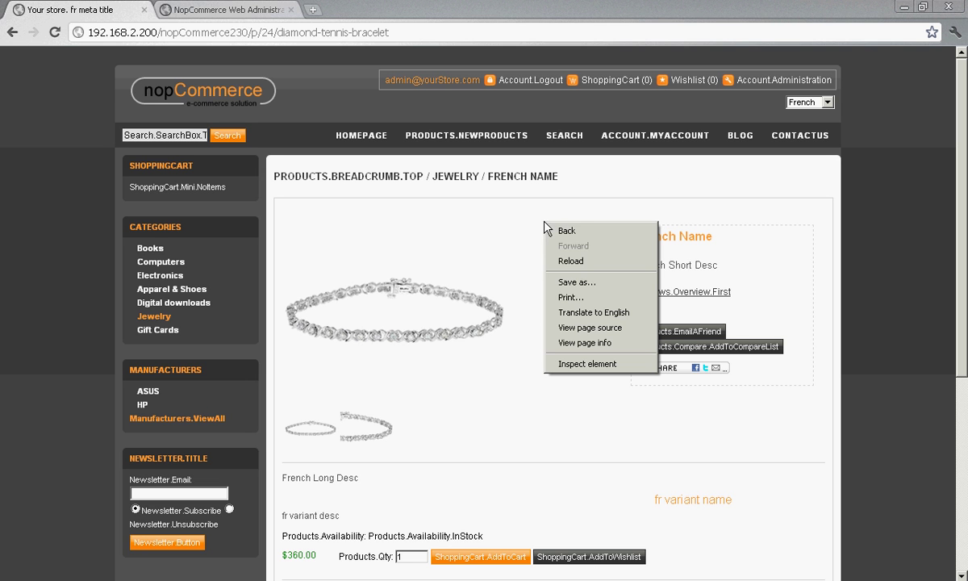
left_click(564, 261)
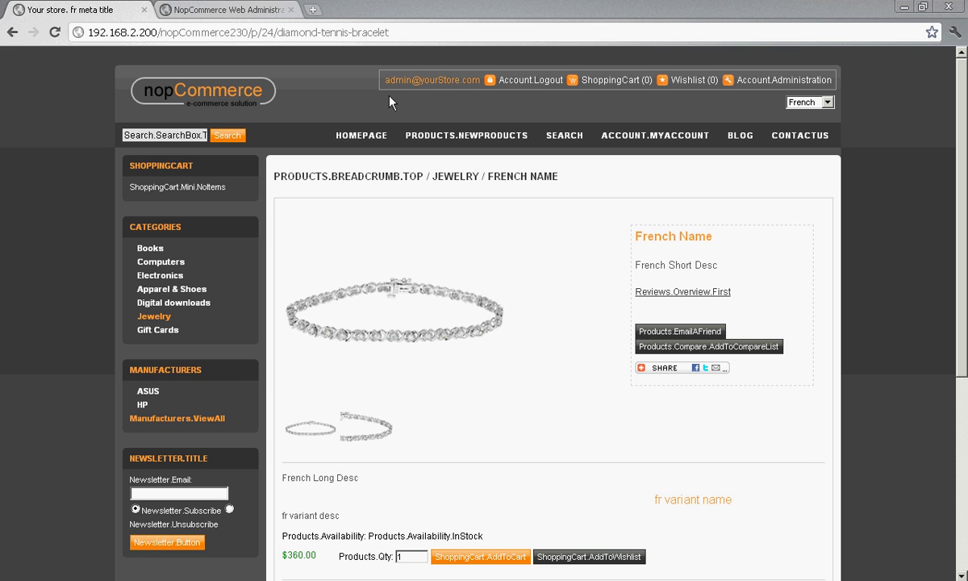
left_click(230, 10)
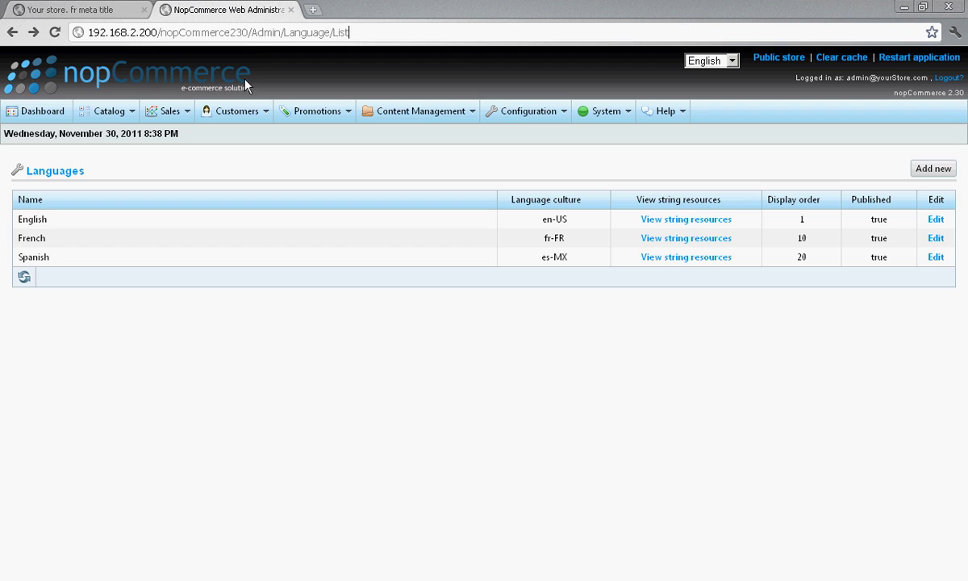
Clear the store's cache from the nopCommerce administration site.
left_click(835, 64)
left_click(538, 32)
left_click(828, 58)
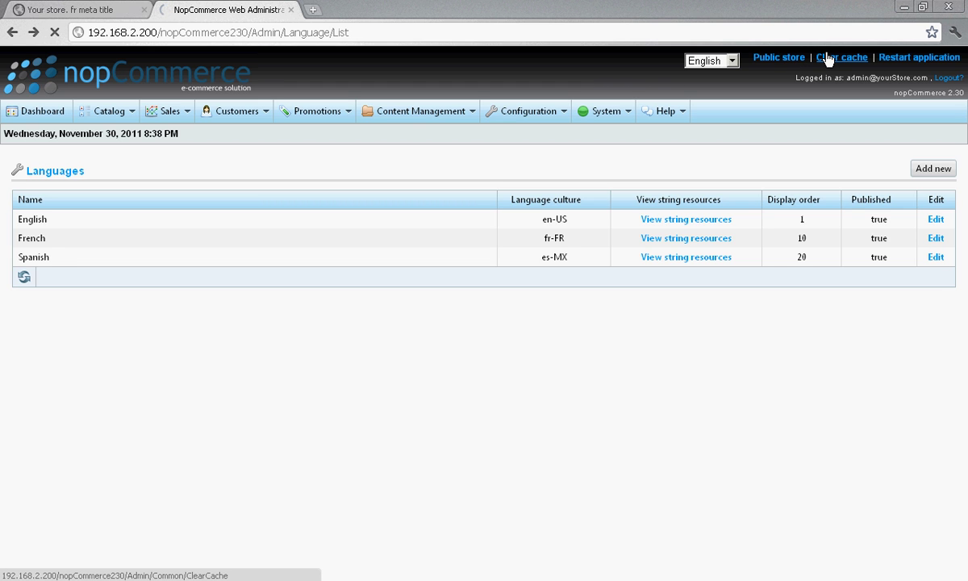
Reload the French bracelet product page and check its translated name, descriptions and variant text.
left_click(106, 14)
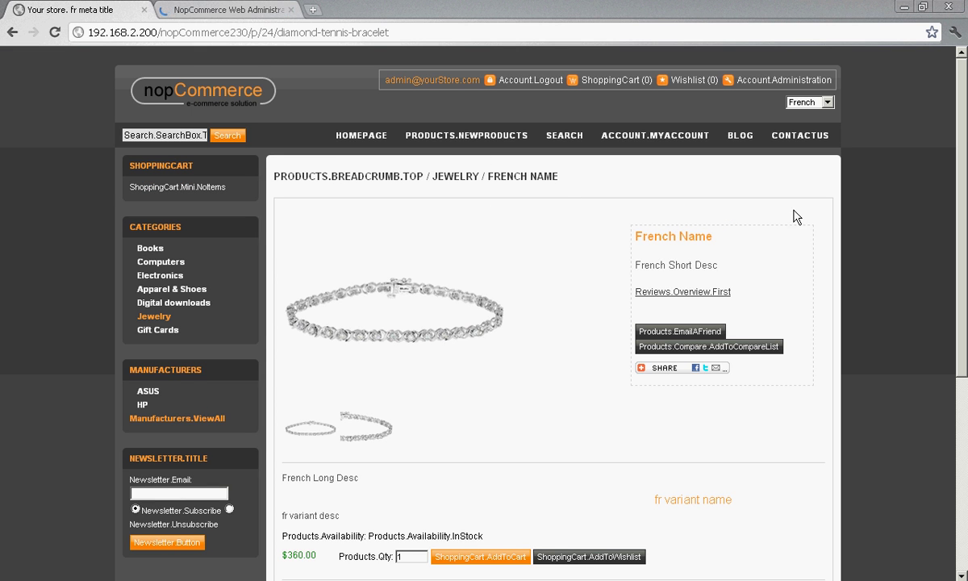
right_click(78, 257)
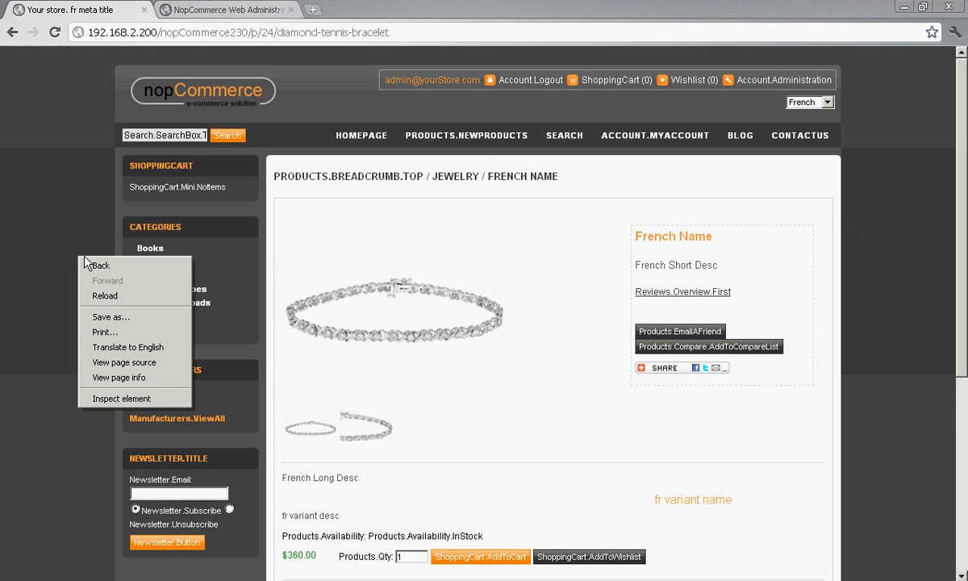
left_click(103, 296)
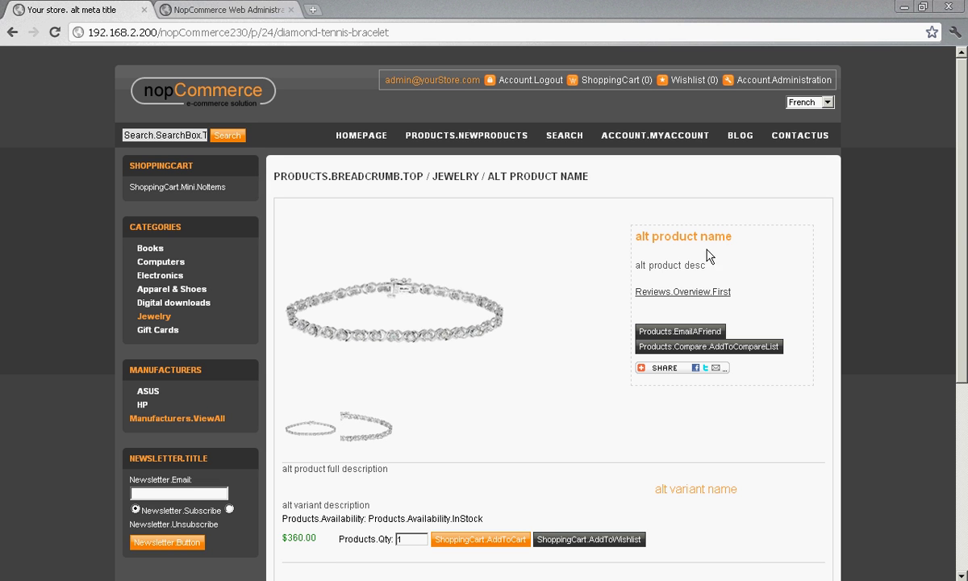
mouse_move(683, 367)
scroll(520, 406, "down", 2)
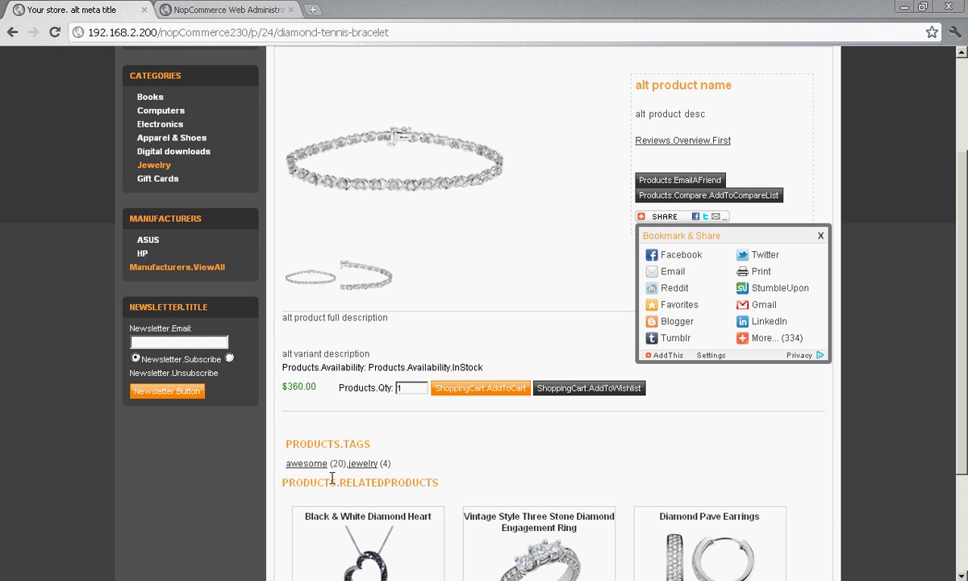
scroll(395, 516, "down", 1)
scroll(403, 506, "up", 3)
Switch to NopAdmin and select nopAdmin demo LanguageImportTemplate.xls from the Desktop as the spreadsheet to load.
key("alt+Tab")
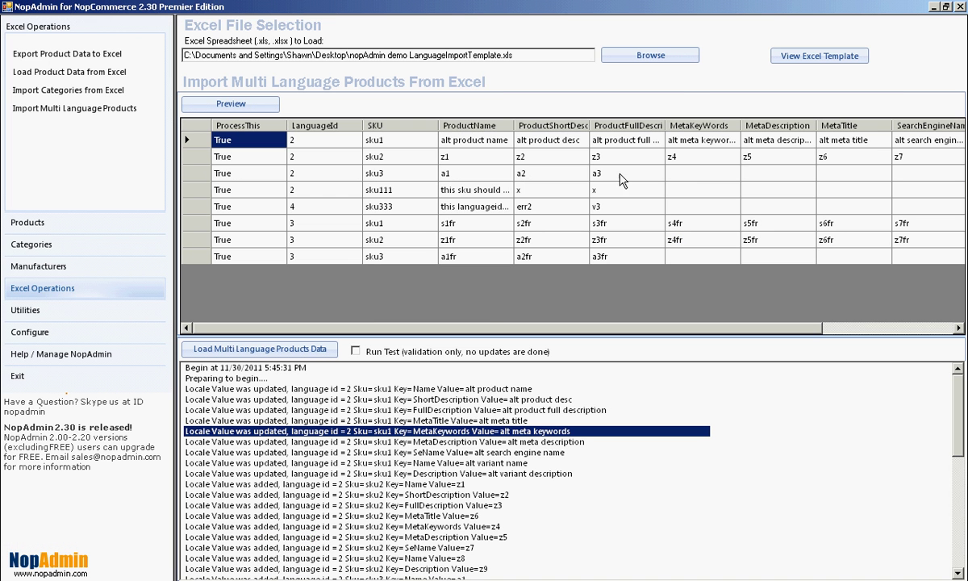
left_click(646, 54)
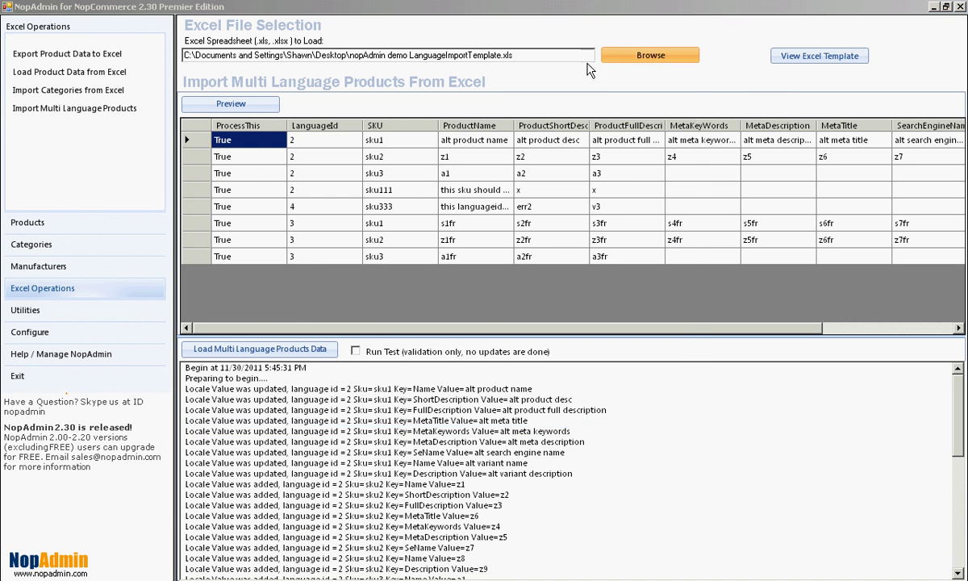
left_click(309, 204)
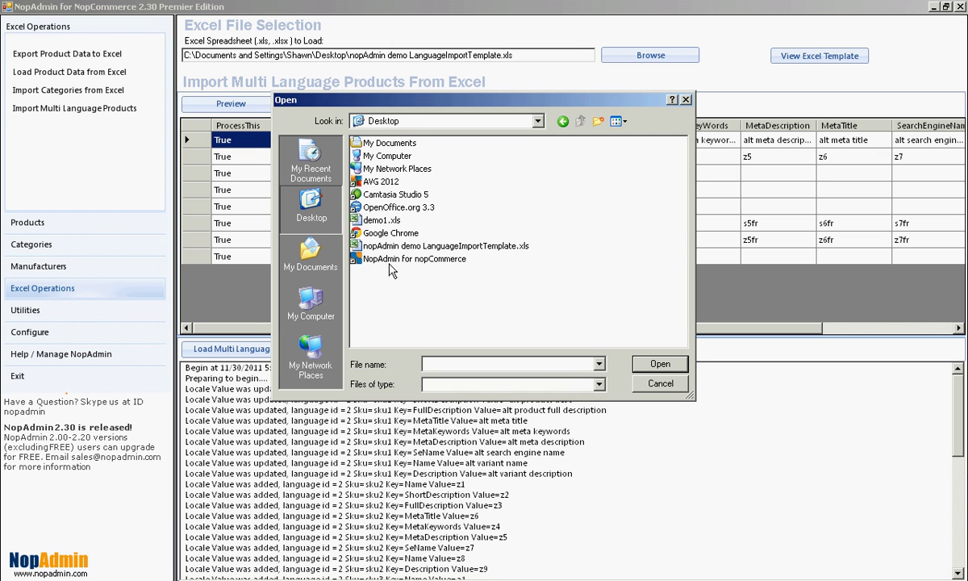
left_click(426, 247)
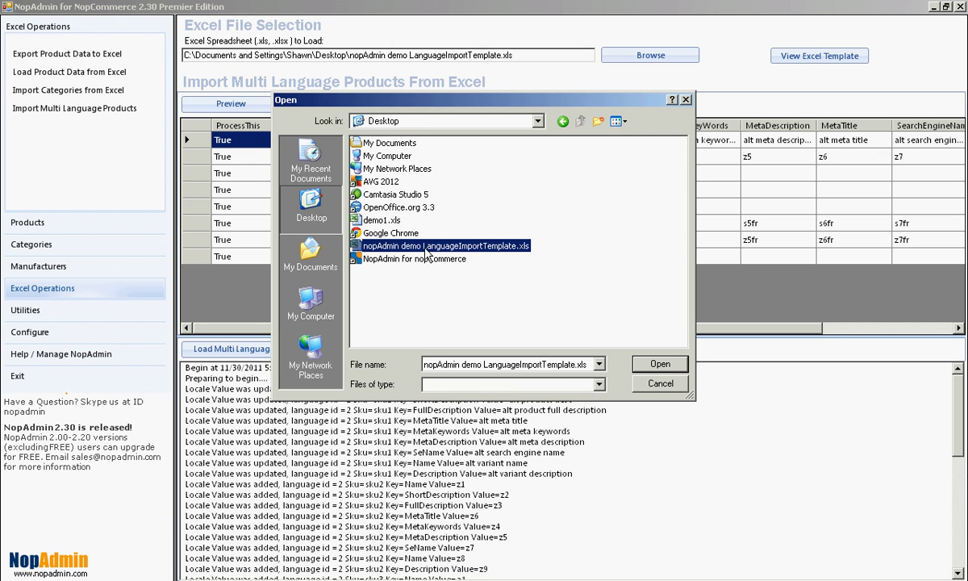
left_click(657, 364)
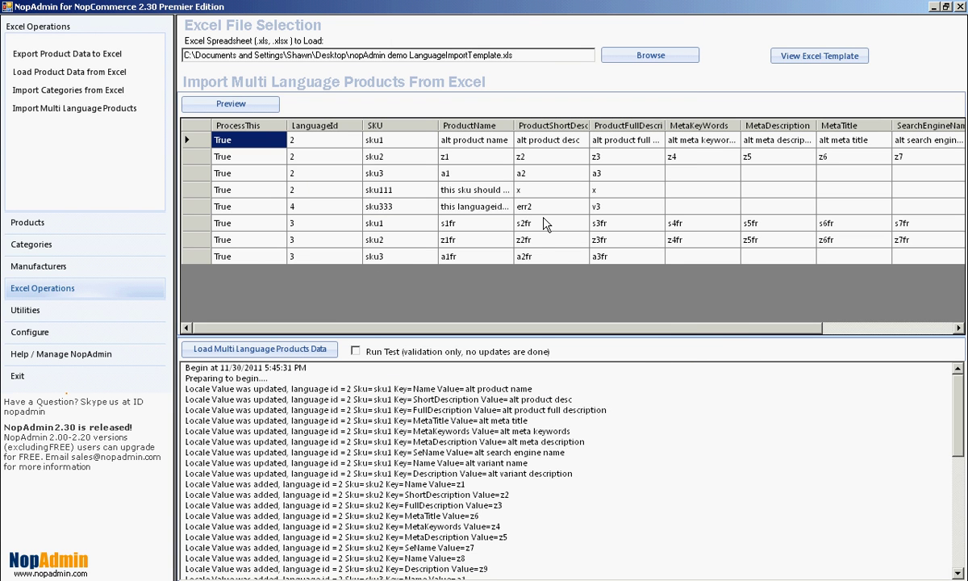
Check the sku1 row's translated fields in the import preview and sort the rows by SKU.
left_click(494, 143)
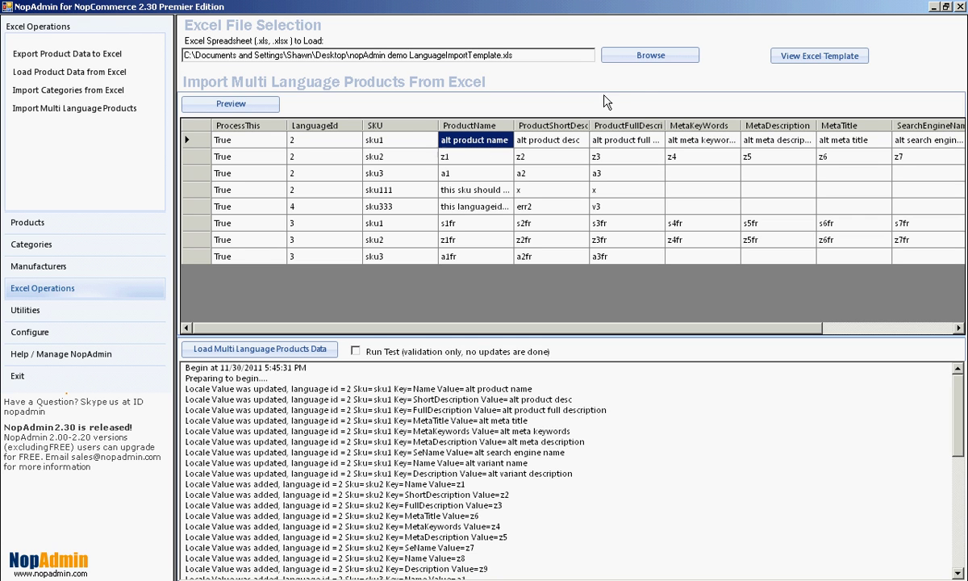
left_click(488, 137)
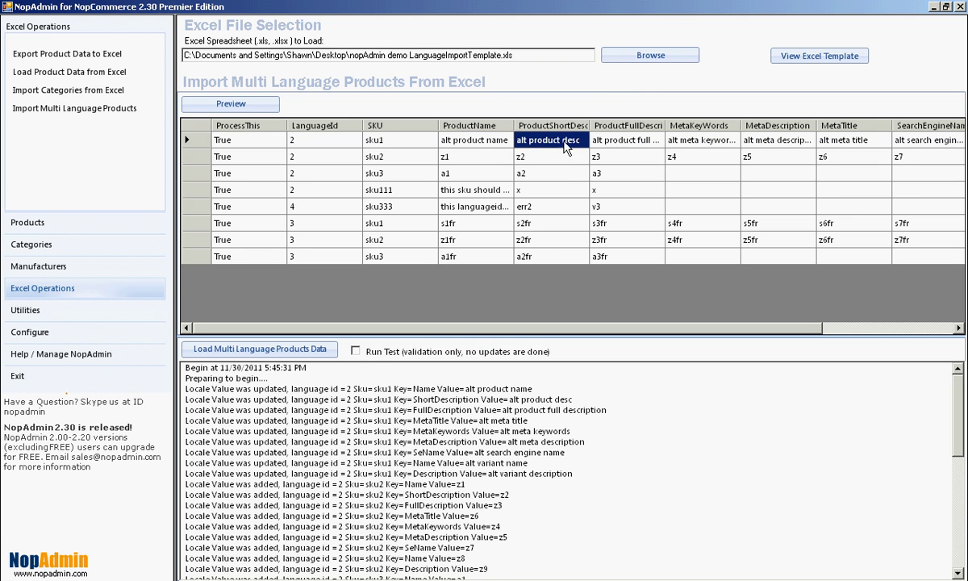
left_click(657, 135)
left_click(689, 125)
left_click(795, 128)
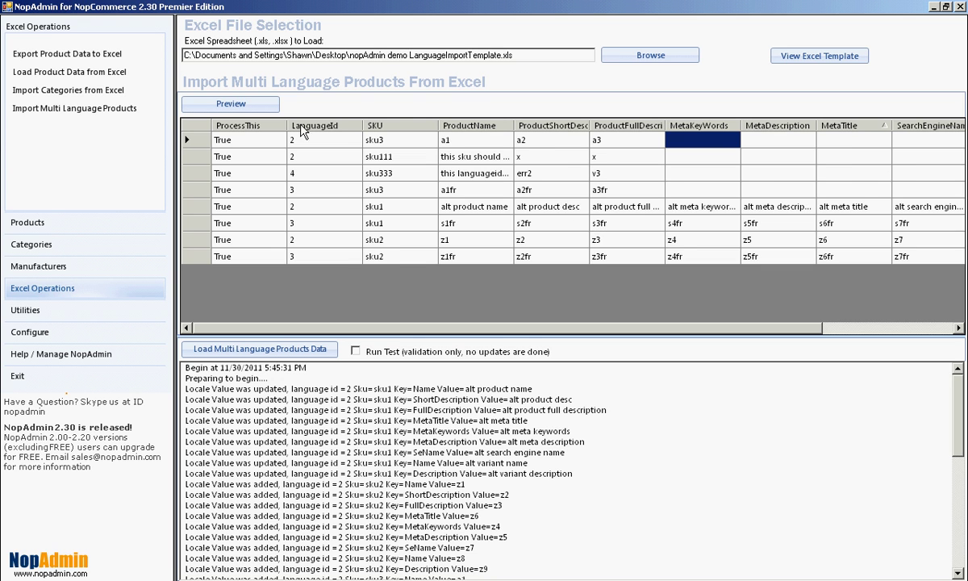
left_click(402, 125)
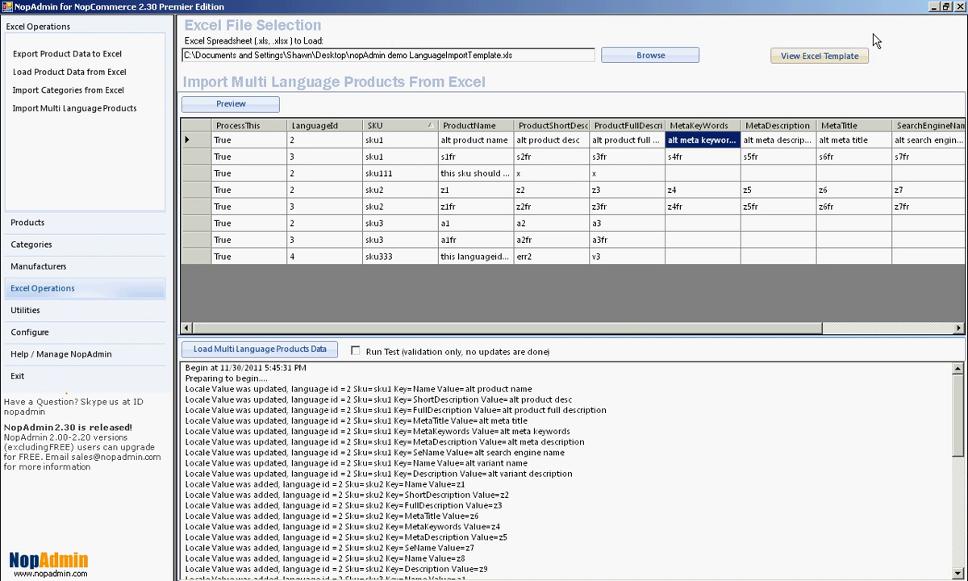
Switch to Chrome and view the bracelet product page in Spanish.
left_click(933, 8)
left_click(827, 103)
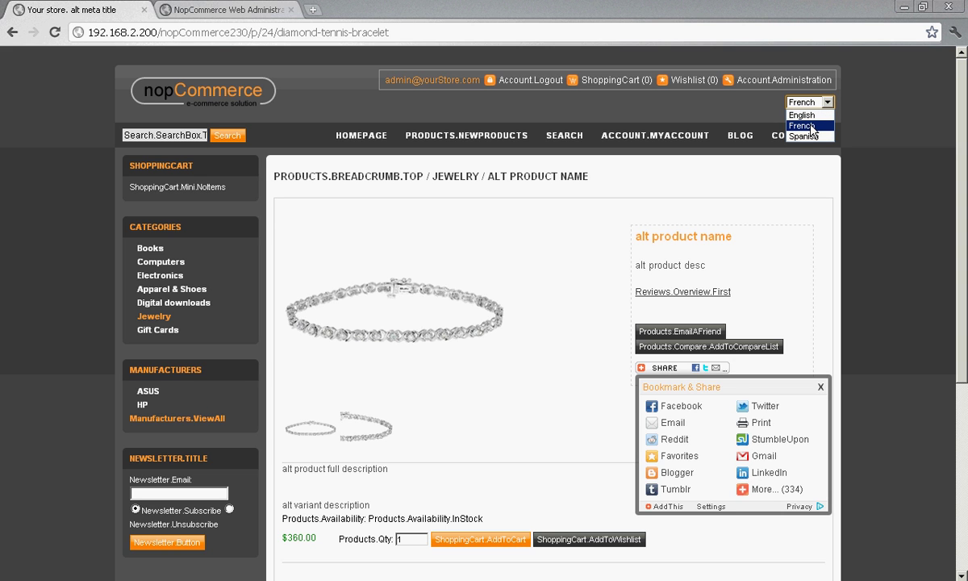
left_click(811, 135)
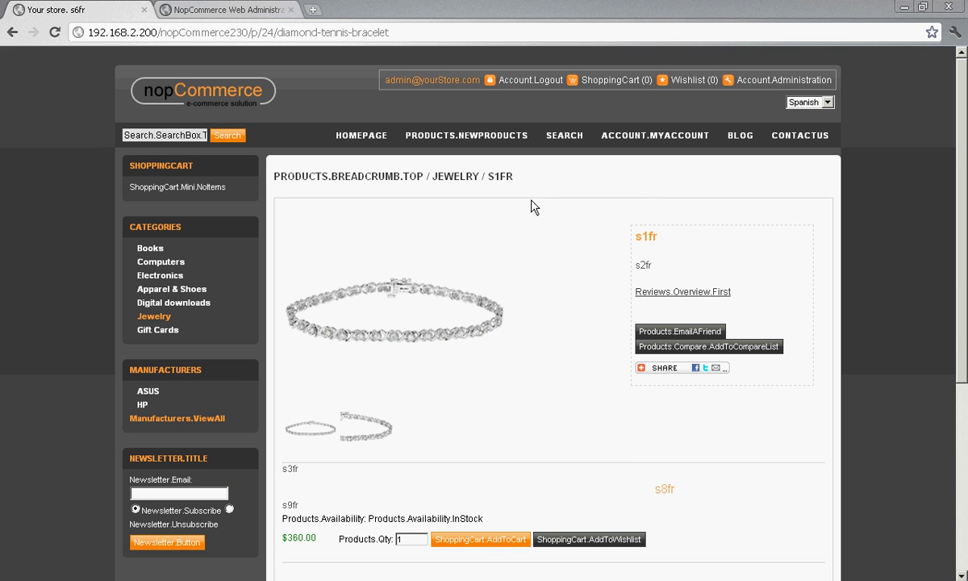
Compare the bracelet page's translations by changing the store language to French and back to Spanish.
left_click(828, 102)
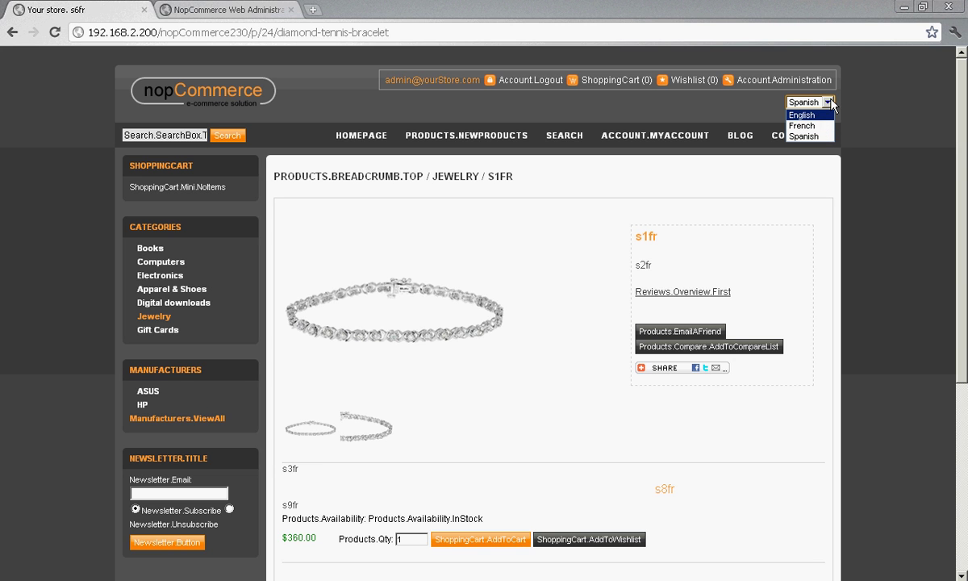
left_click(830, 110)
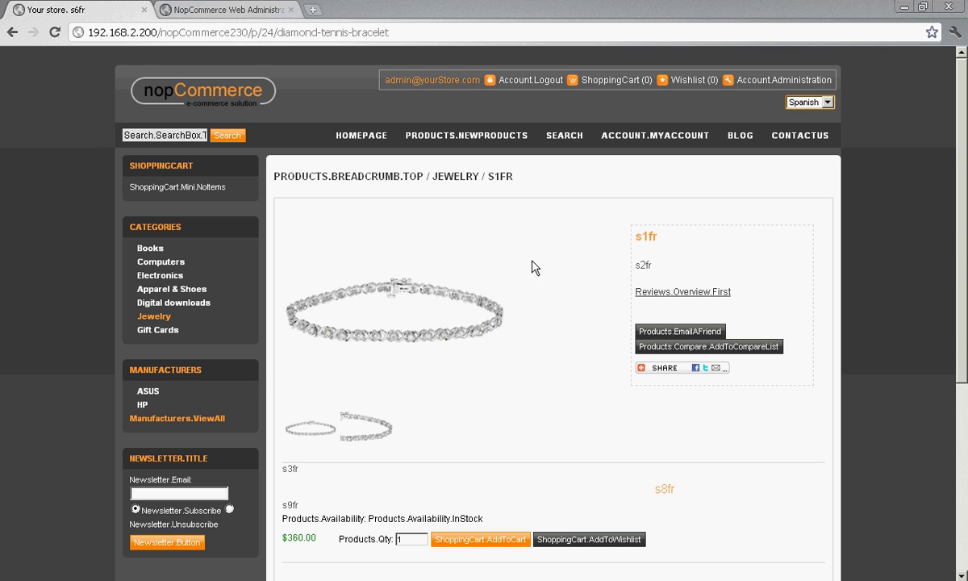
left_click(830, 110)
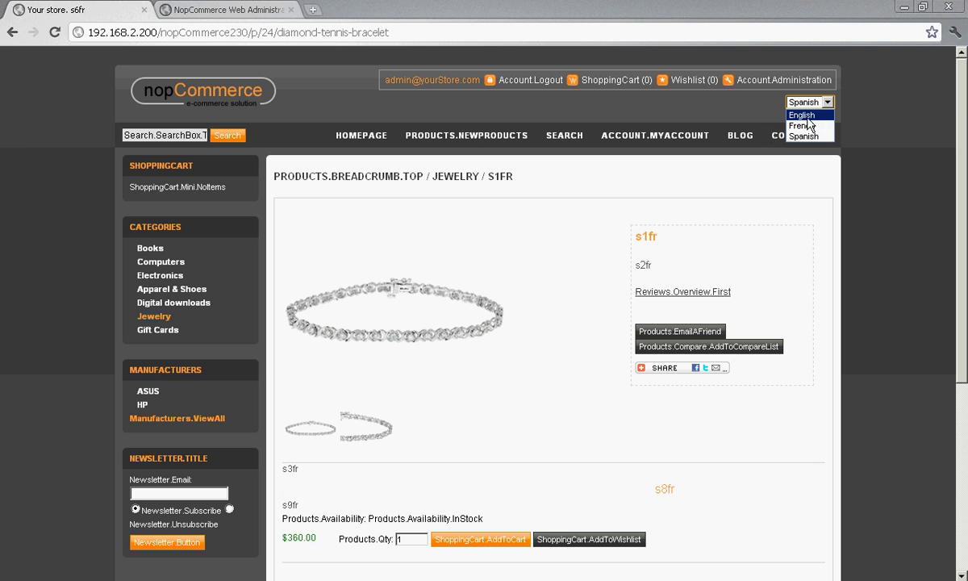
left_click(798, 126)
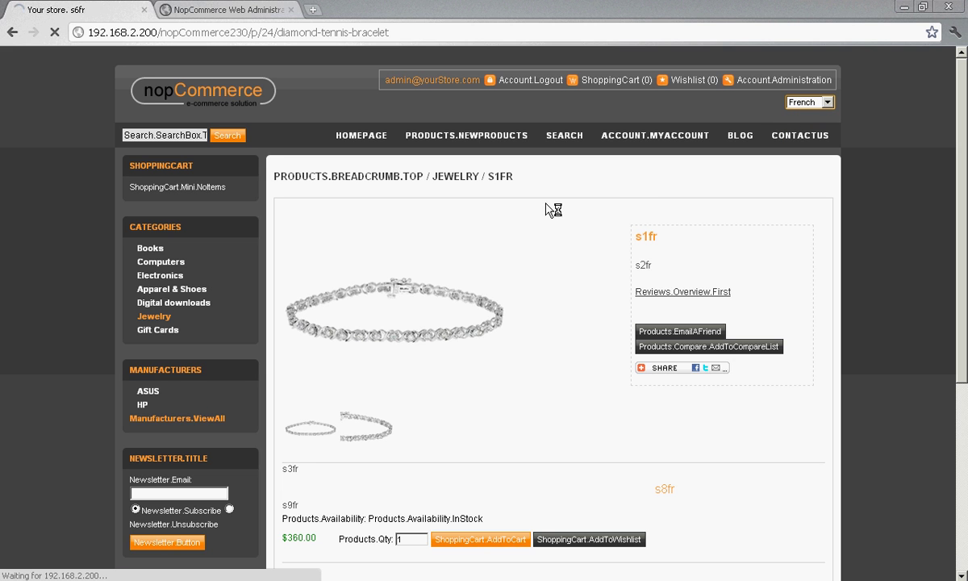
left_click(827, 102)
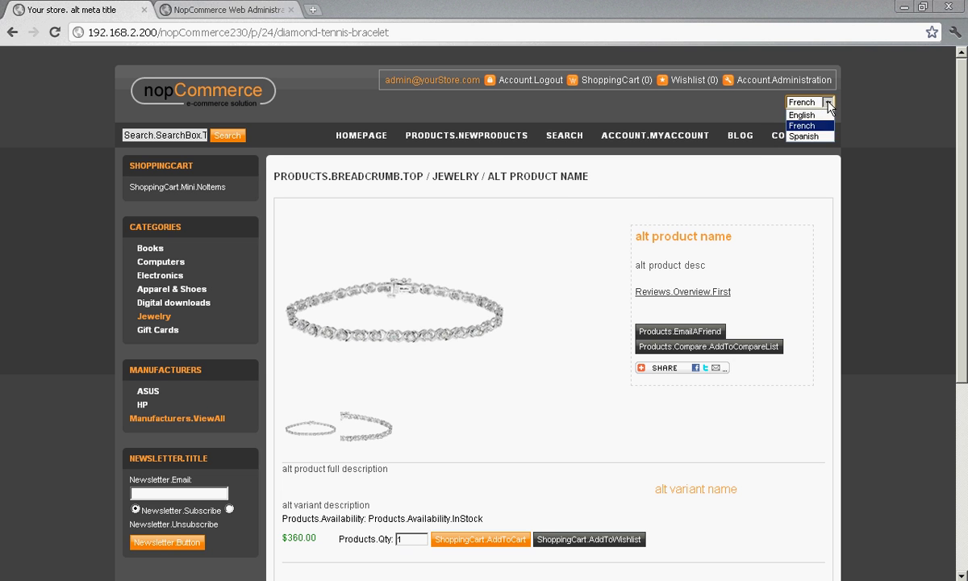
left_click(805, 136)
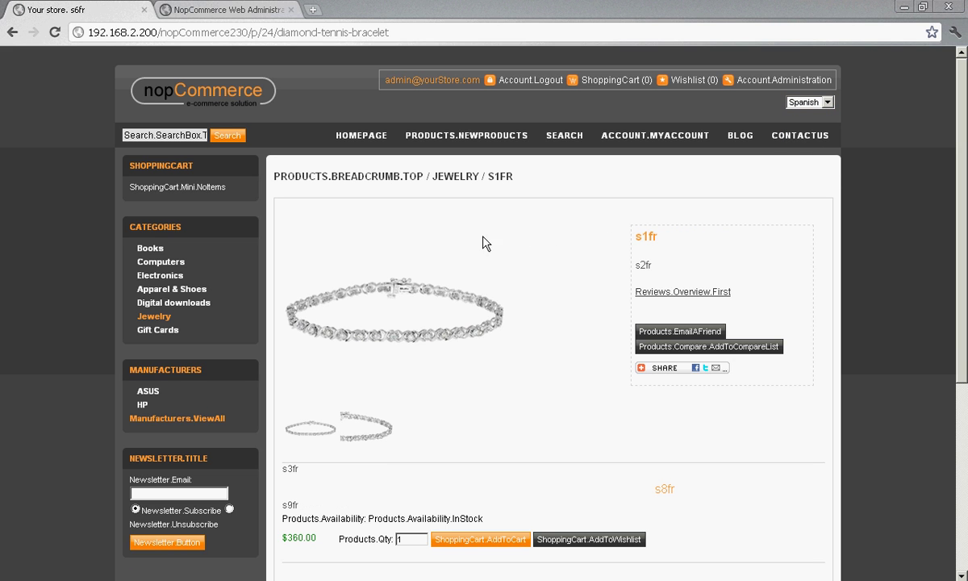
Switch to NopAdmin and locate the two sku2 rows in the import preview.
key("alt+Tab")
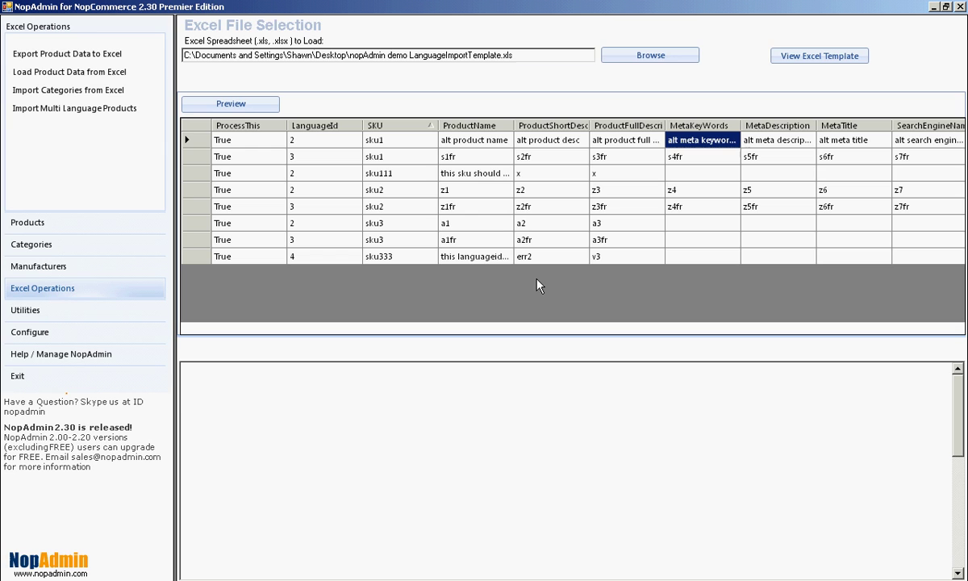
left_click(378, 191)
left_click(373, 207)
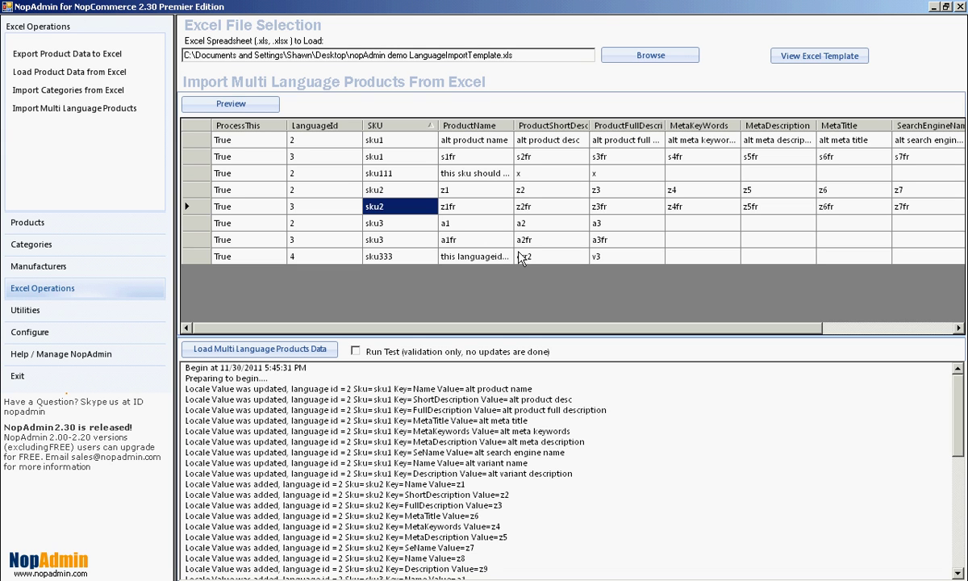
Open the product editor and search for the product by SKU sku2.
left_click(46, 220)
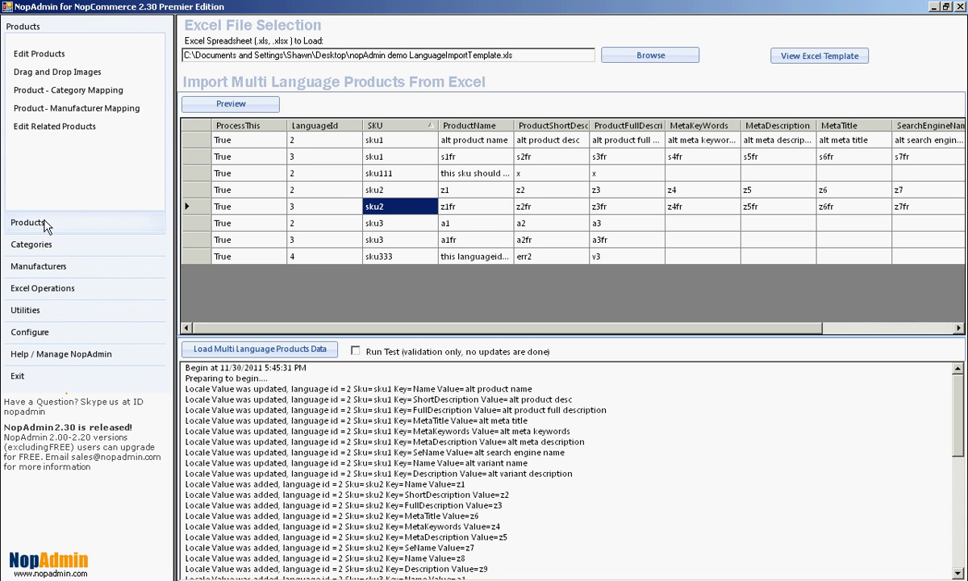
left_click(55, 55)
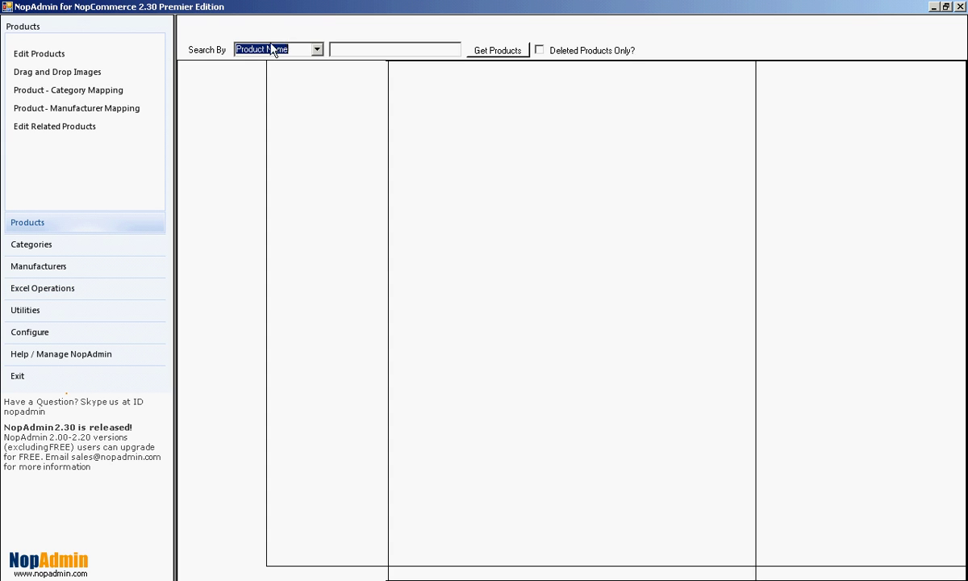
left_click(318, 52)
left_click(305, 72)
left_click(379, 47)
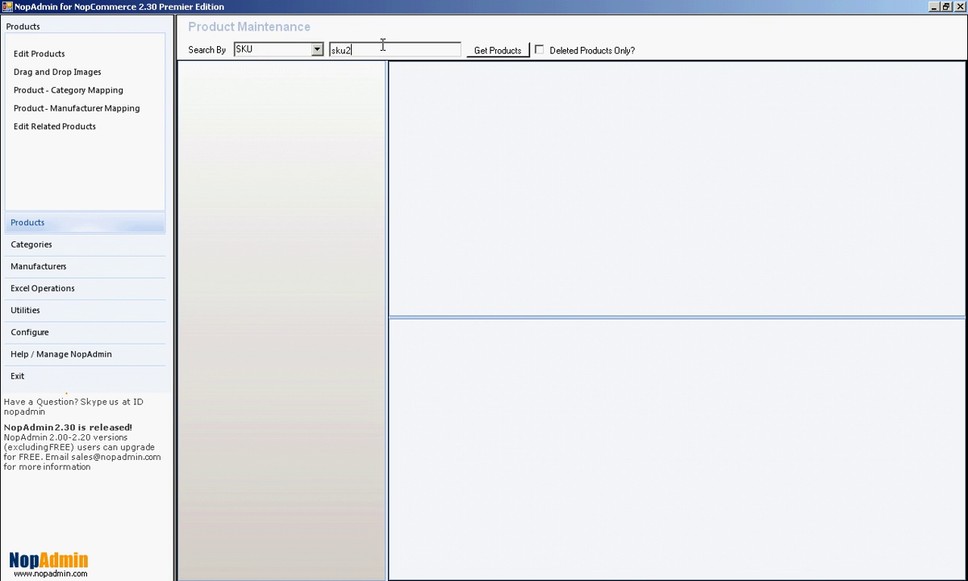
type("sku2")
key("Return")
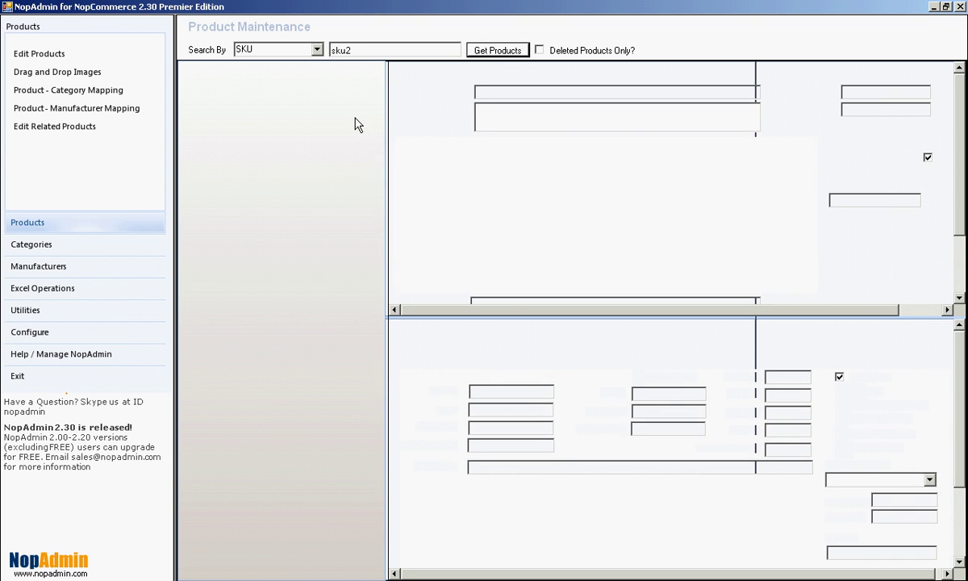
Change the product search to SKU sku3 and retrieve the matching product.
left_click(357, 51)
key("BackSpace")
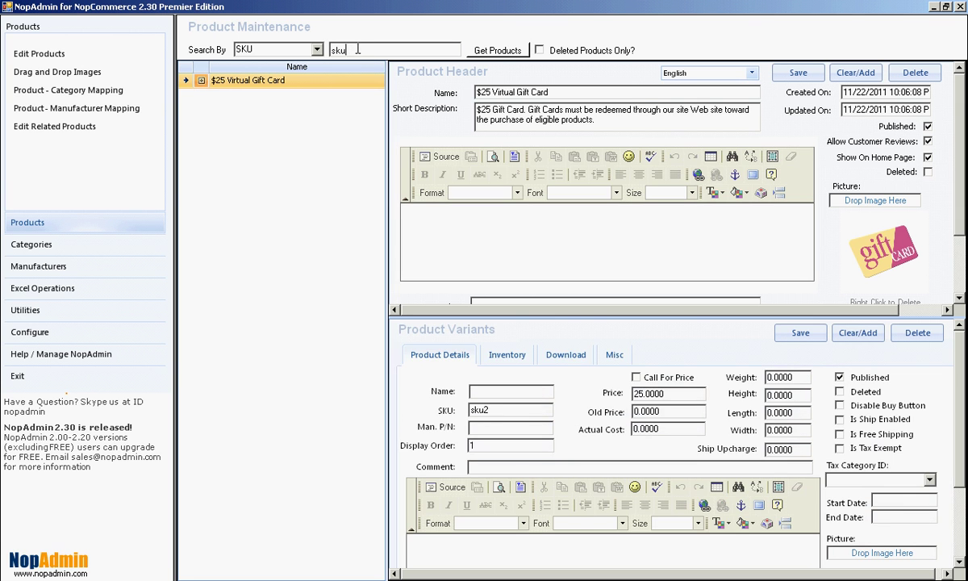
type("3")
left_click(493, 50)
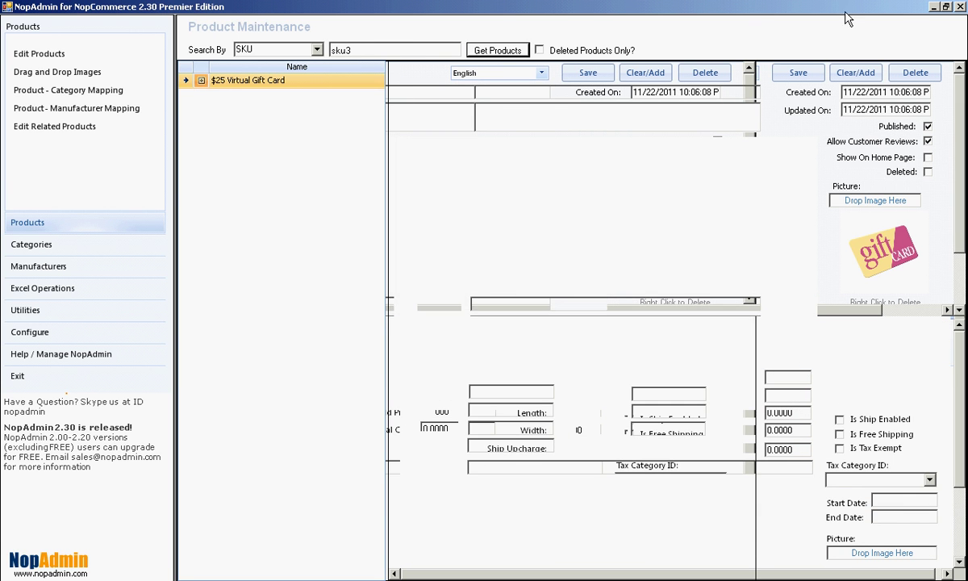
left_click(489, 48)
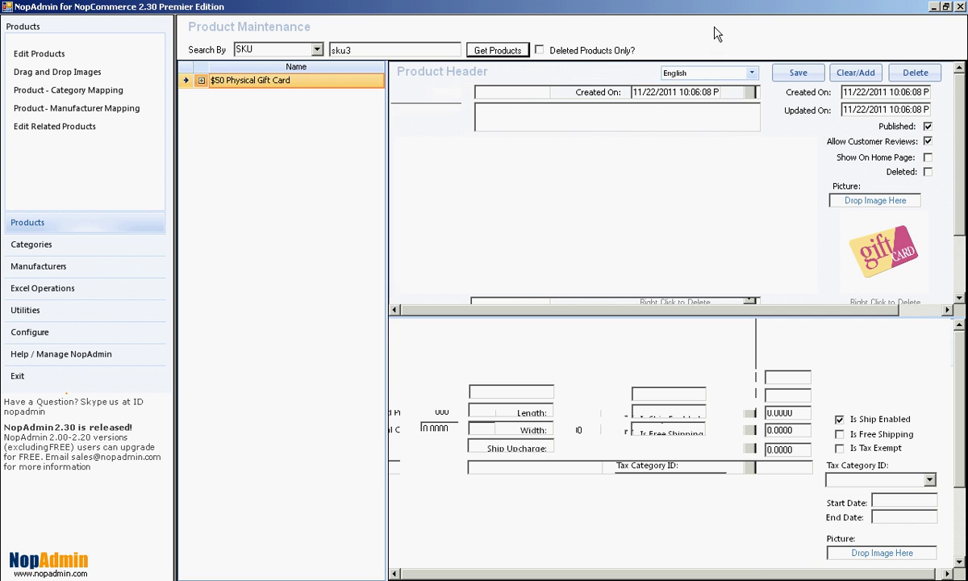
Switch to Chrome, check the Gift Cards category's translated products in Spanish, and change the store language to French.
left_click(934, 6)
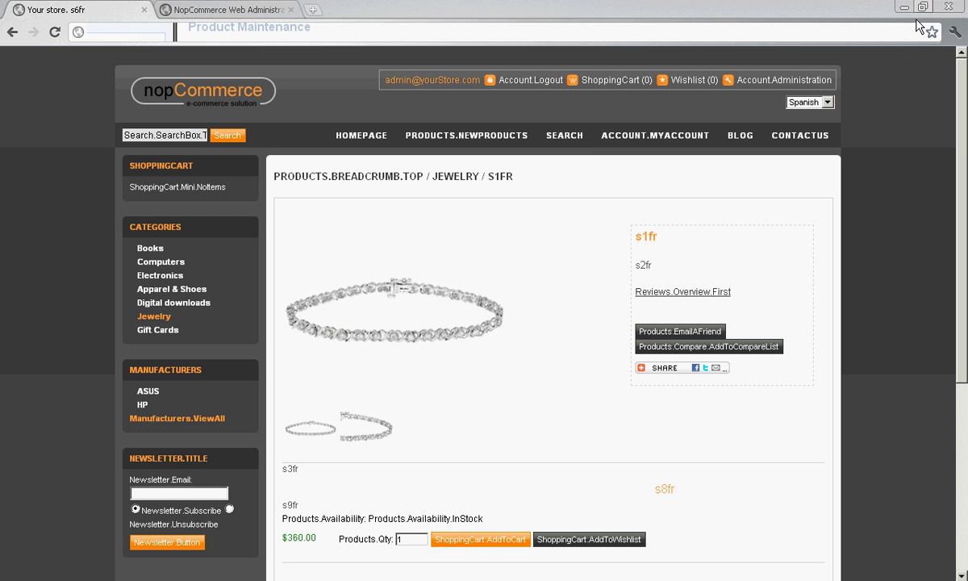
left_click(158, 332)
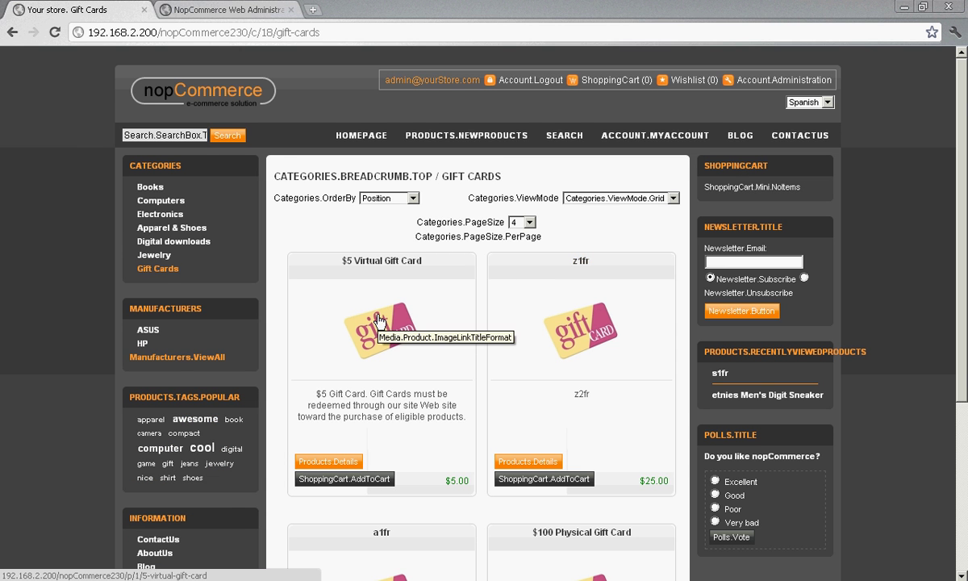
scroll(503, 310, "down", 1)
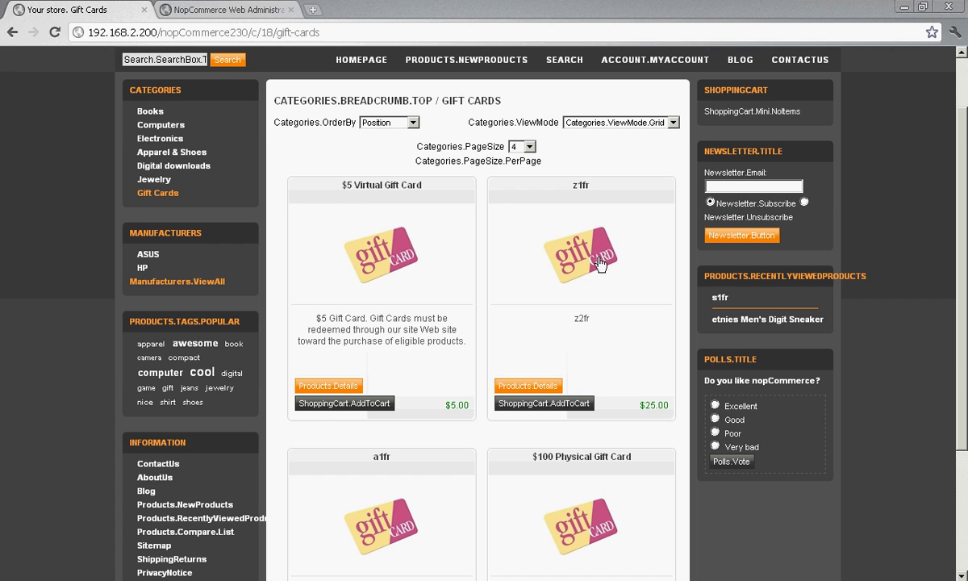
scroll(587, 272, "up", 1)
left_click(830, 110)
left_click(810, 125)
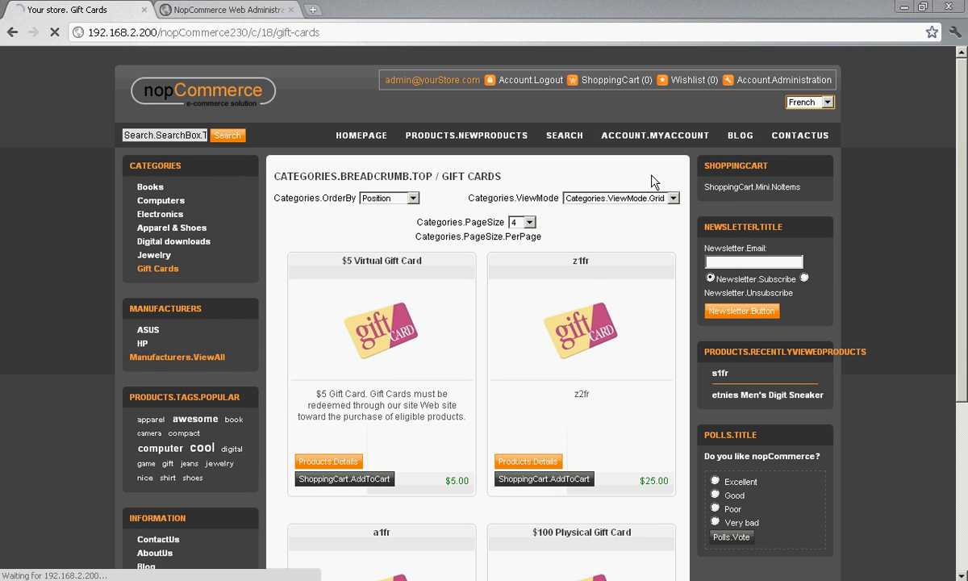
Open the second gift card's product page and view its product details with the store language set to English.
left_click(582, 265)
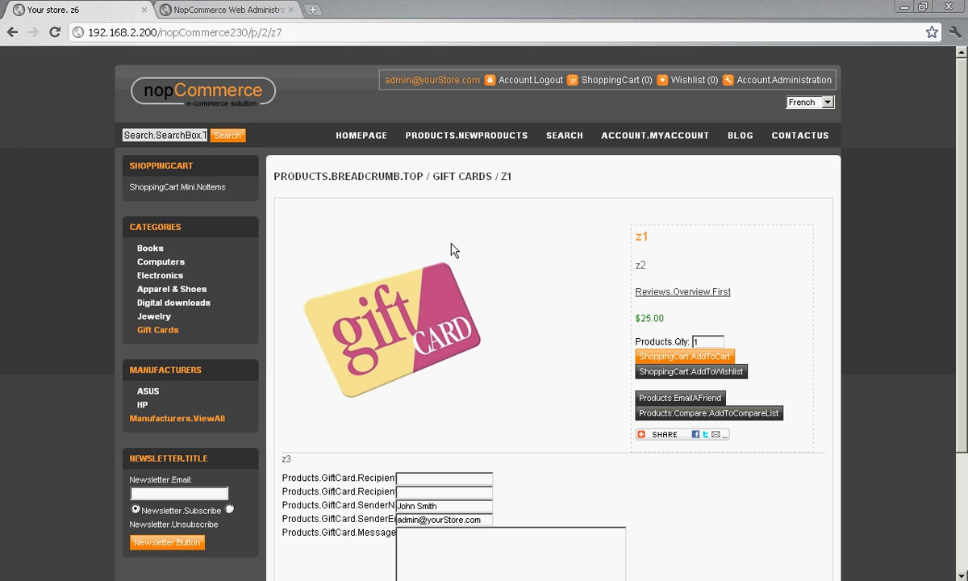
left_click(810, 103)
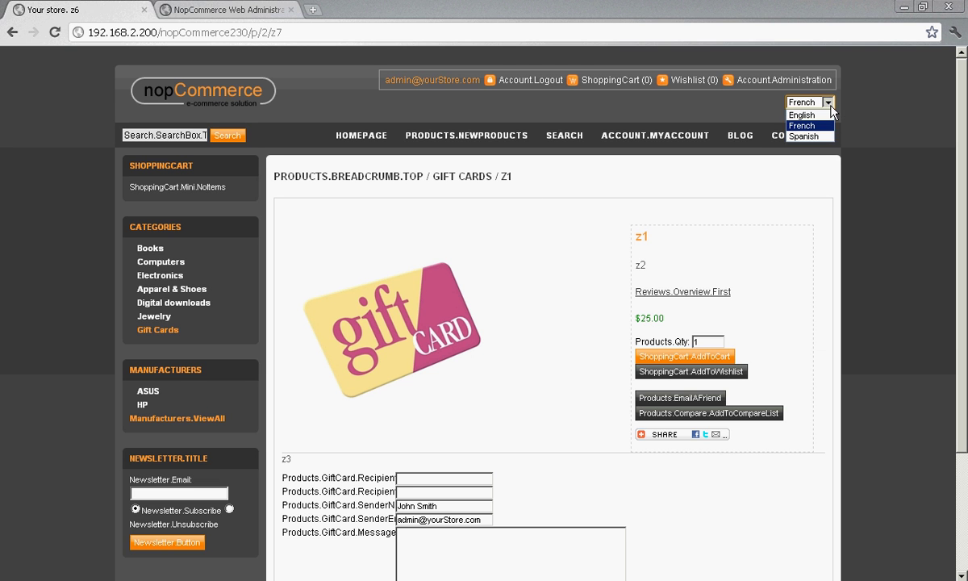
left_click(799, 113)
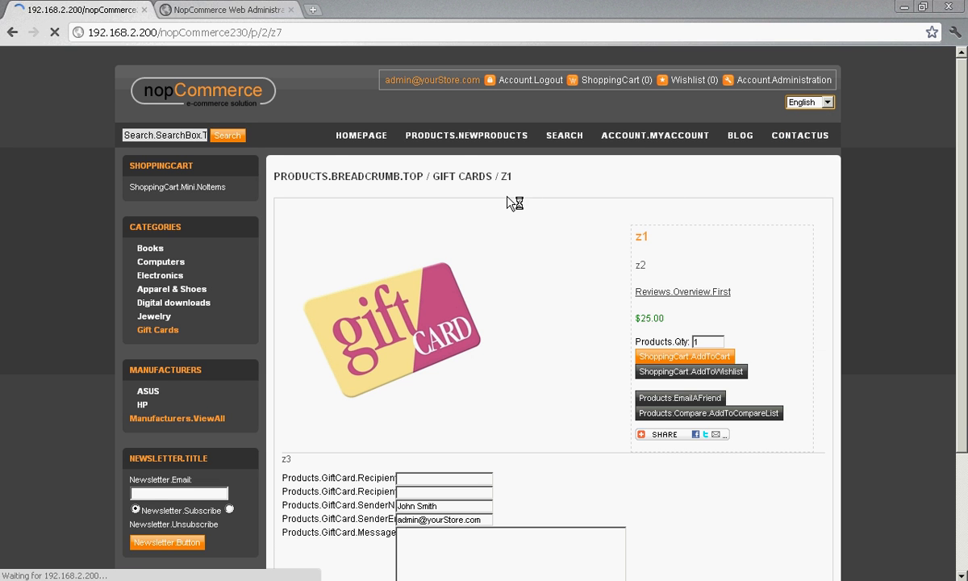
scroll(532, 323, "down", 3)
scroll(549, 349, "up", 3)
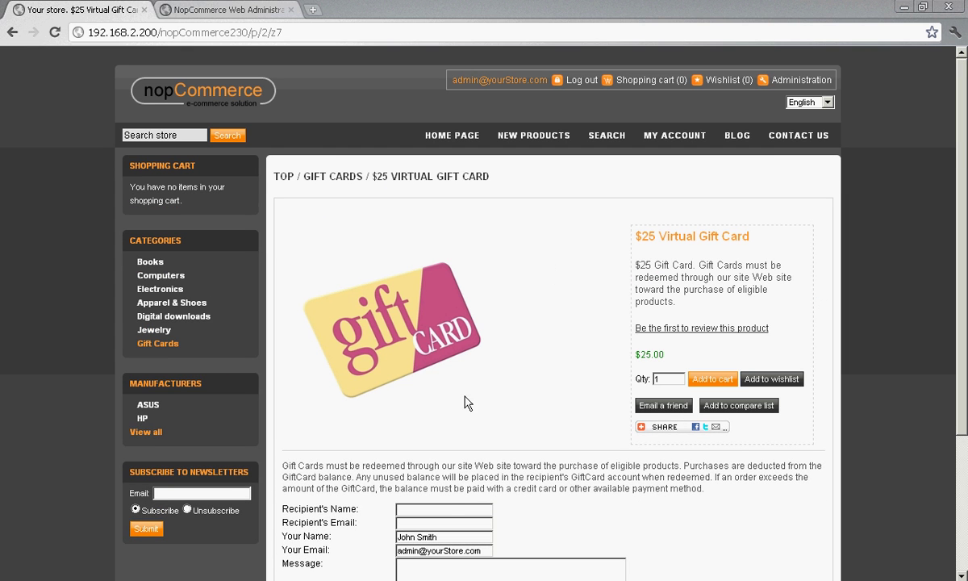
Clear the open windows from the desktop and open the nopAdmin demo LanguageImportTemplate.xls workbook in Excel.
key("alt+Tab")
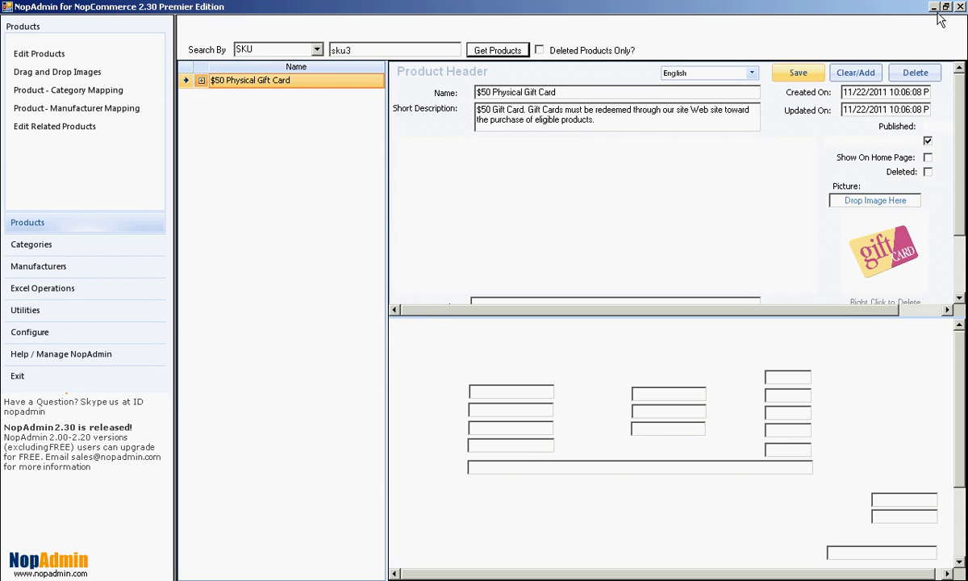
key("alt+Tab")
left_click(904, 7)
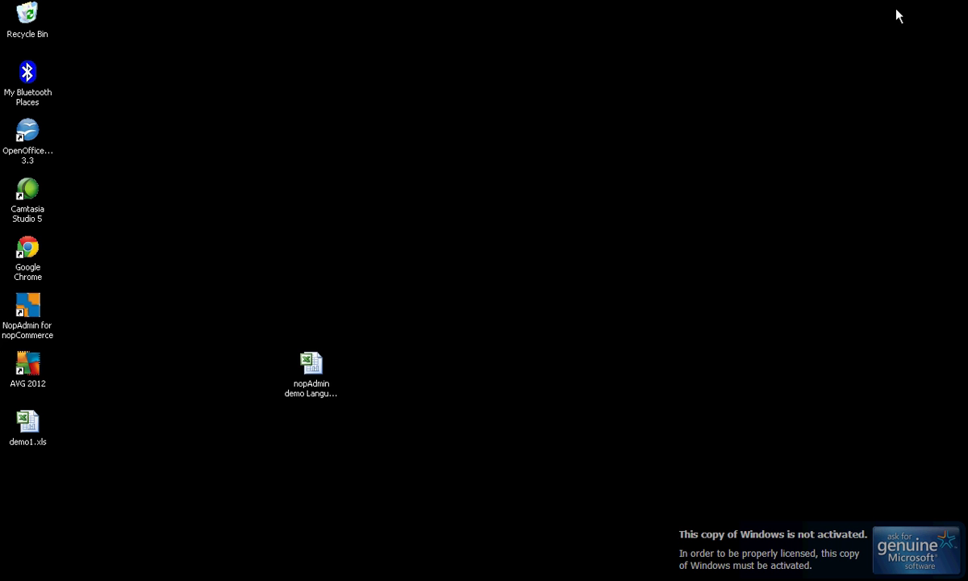
double_click(305, 373)
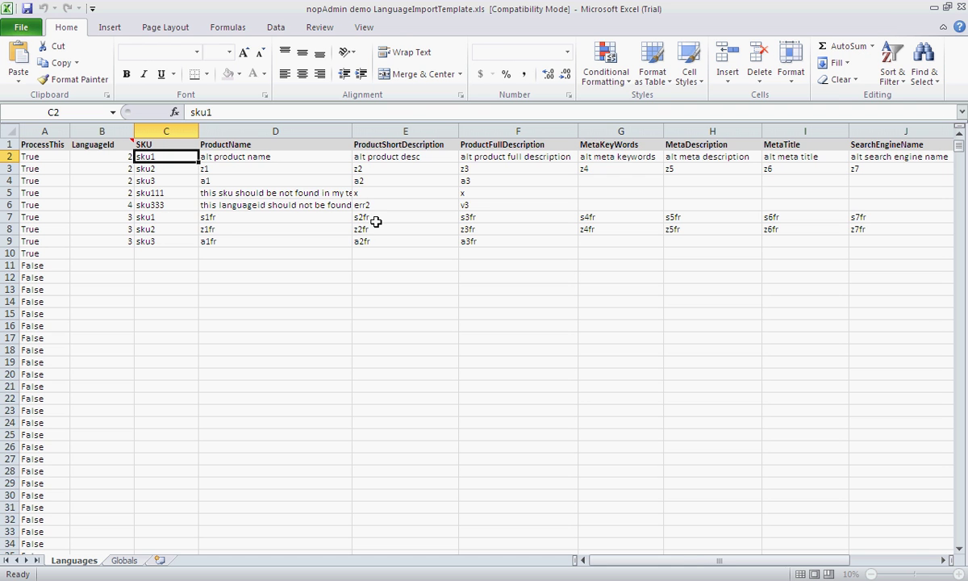
Examine the ProcessThis column's True/False options in the first product rows, keeping True for the first sku2 row.
left_click(57, 157)
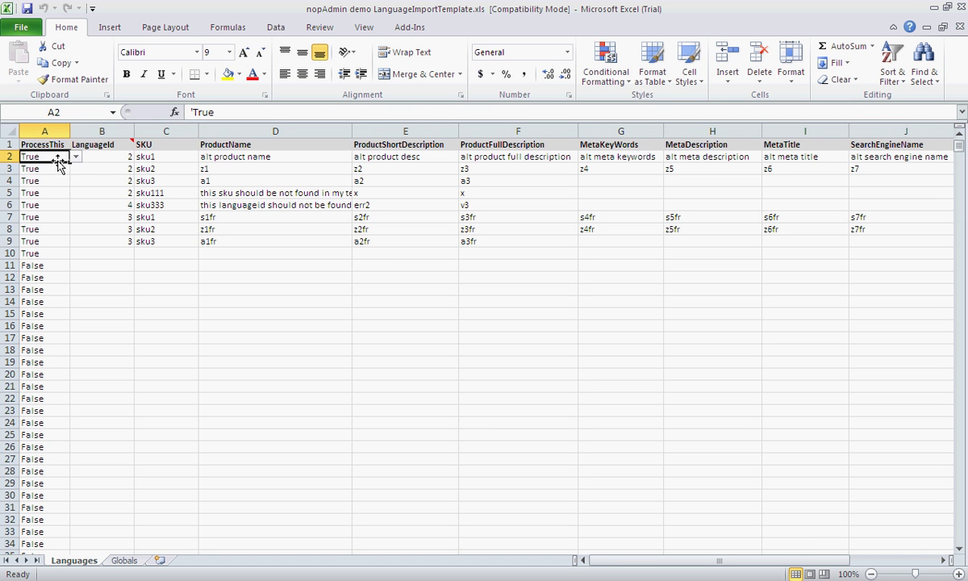
left_click(67, 170)
left_click(75, 168)
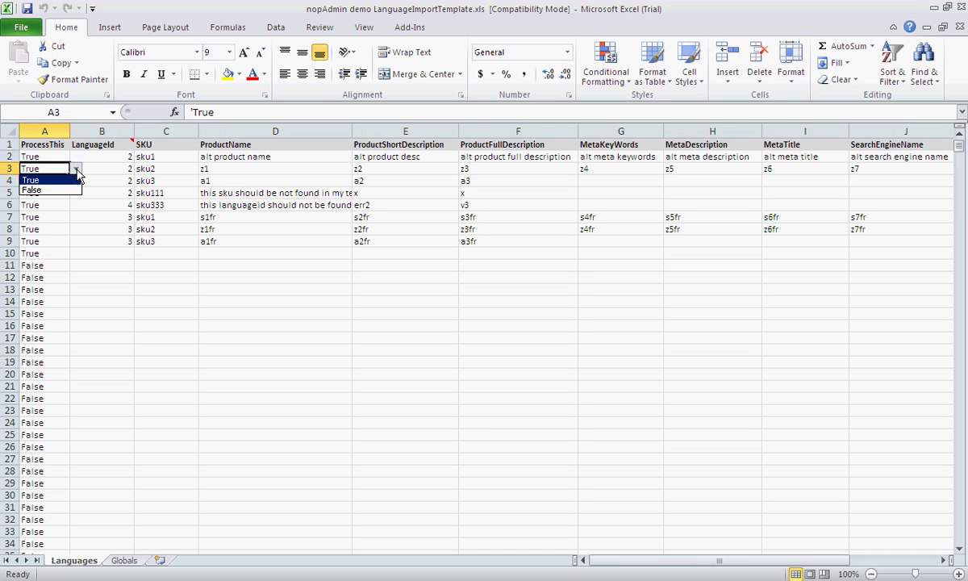
left_click(58, 181)
left_click(57, 192)
left_click(50, 181)
left_click(48, 169)
left_click(48, 156)
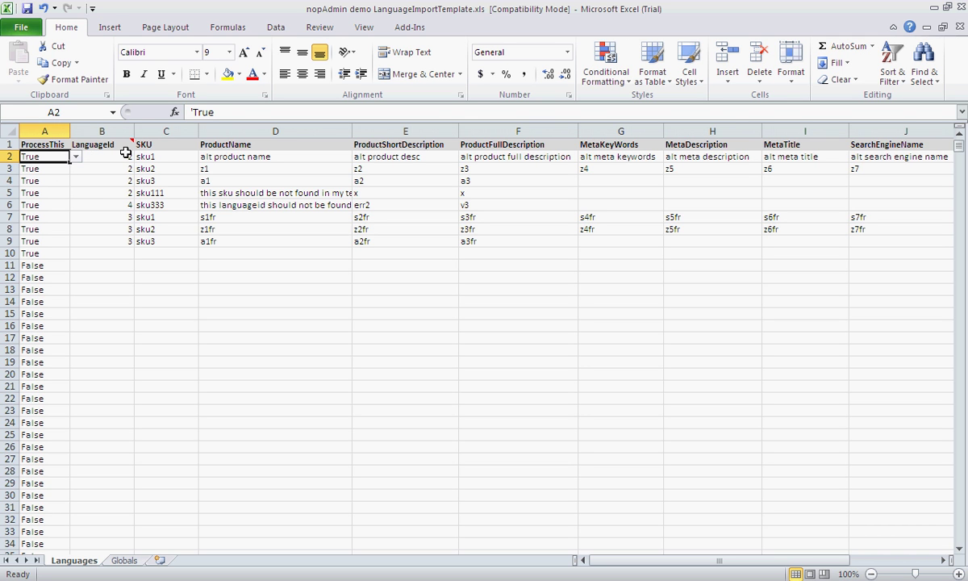
Examine the LanguageId, SKU and description columns, including the sku111 and sku333 test rows.
left_click(121, 157)
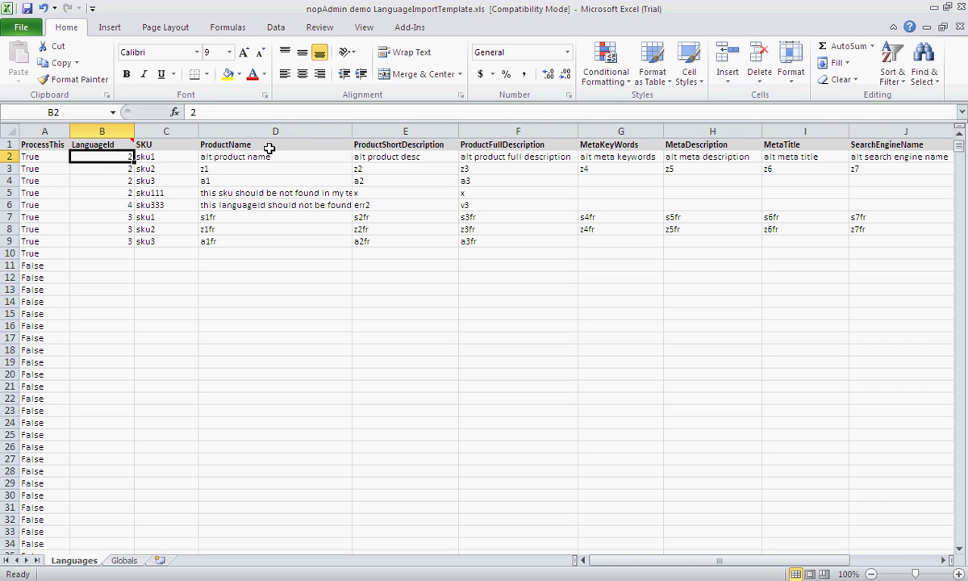
left_click_drag(160, 156, 164, 241)
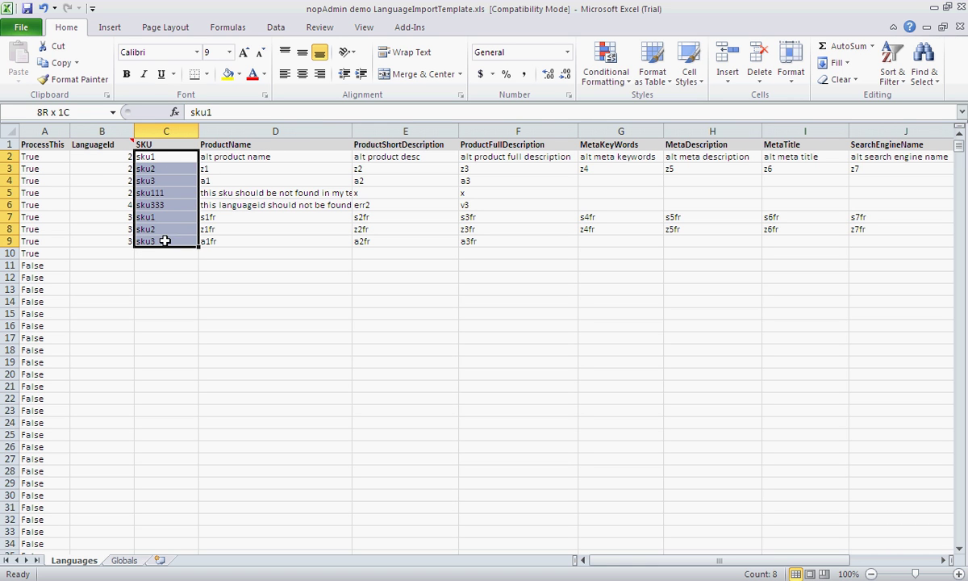
left_click(150, 168)
left_click(154, 157)
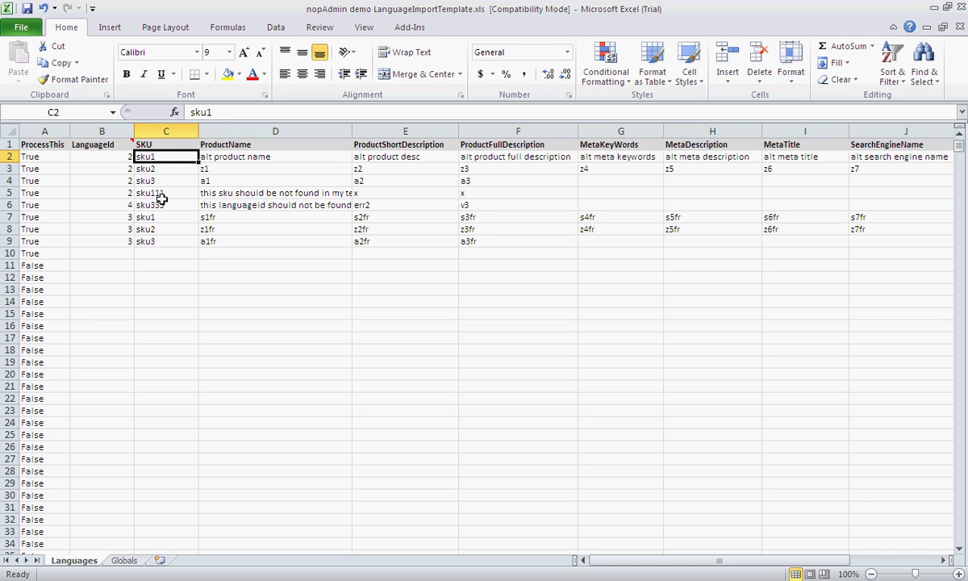
left_click(164, 193)
left_click(160, 204)
left_click(122, 204)
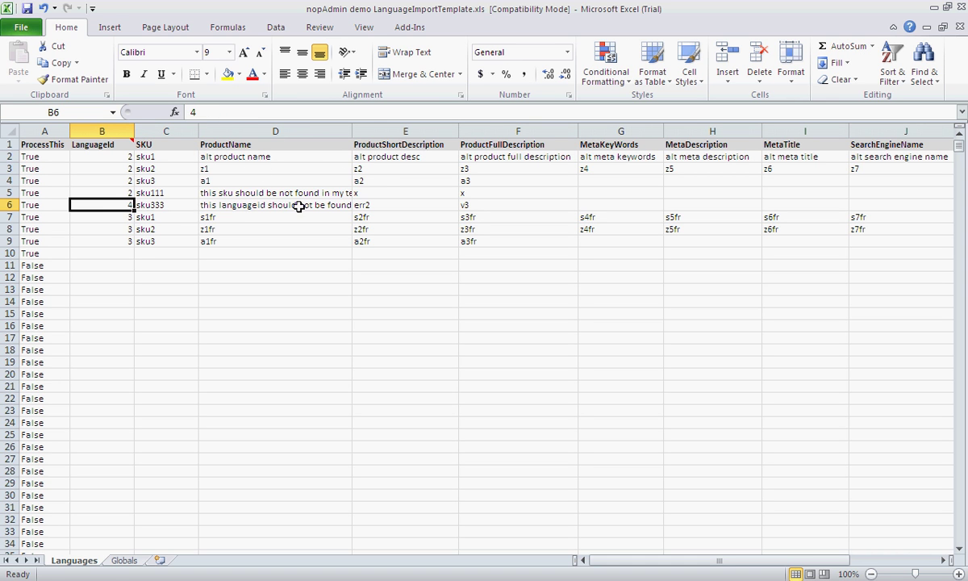
left_click(395, 167)
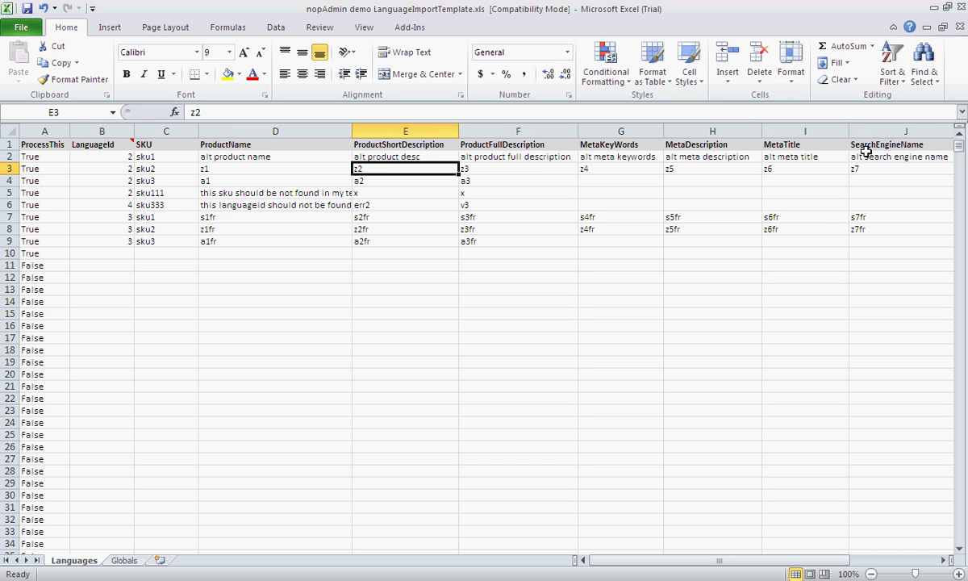
left_click(493, 173)
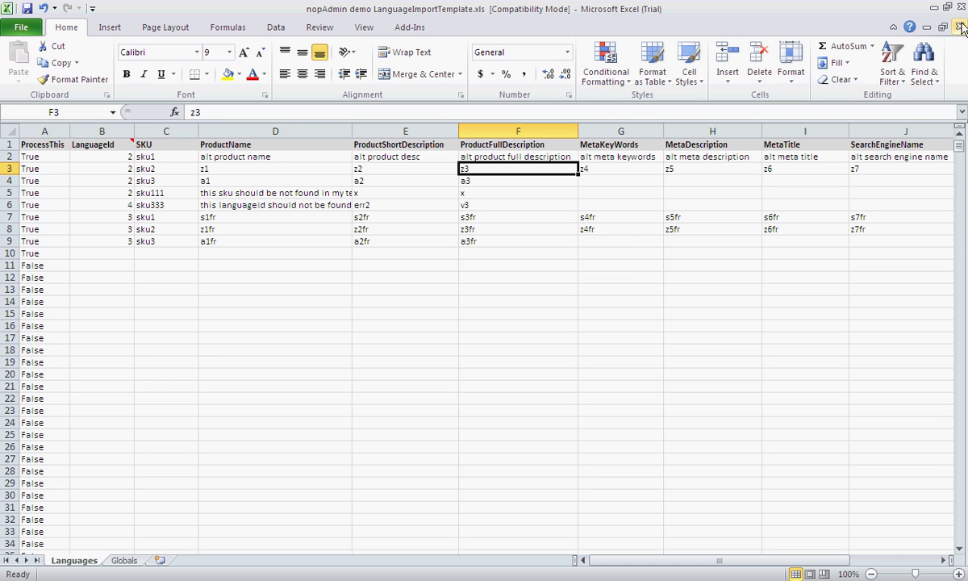
Dismiss the language template workbook's save prompt and return to the desktop.
key("ctrl+s")
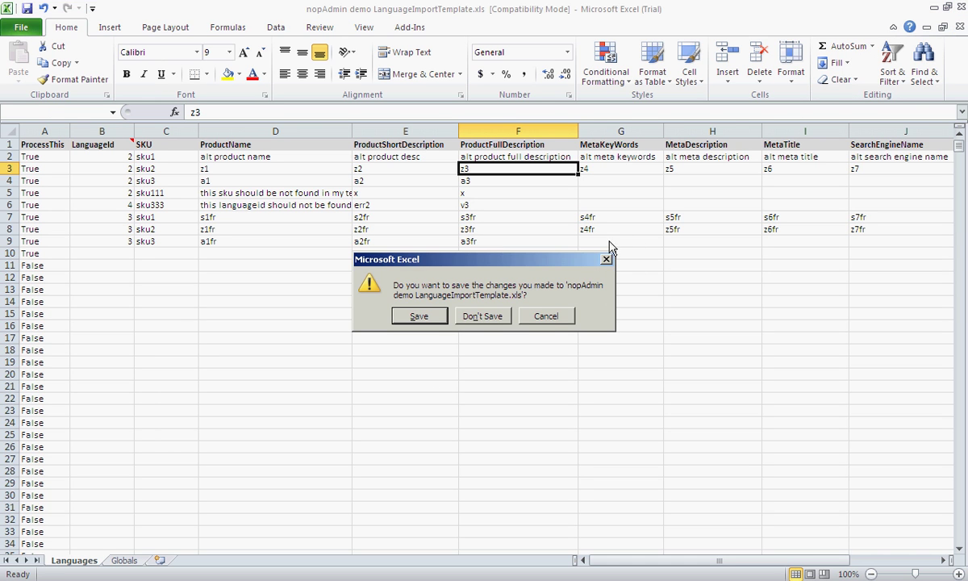
left_click(516, 295)
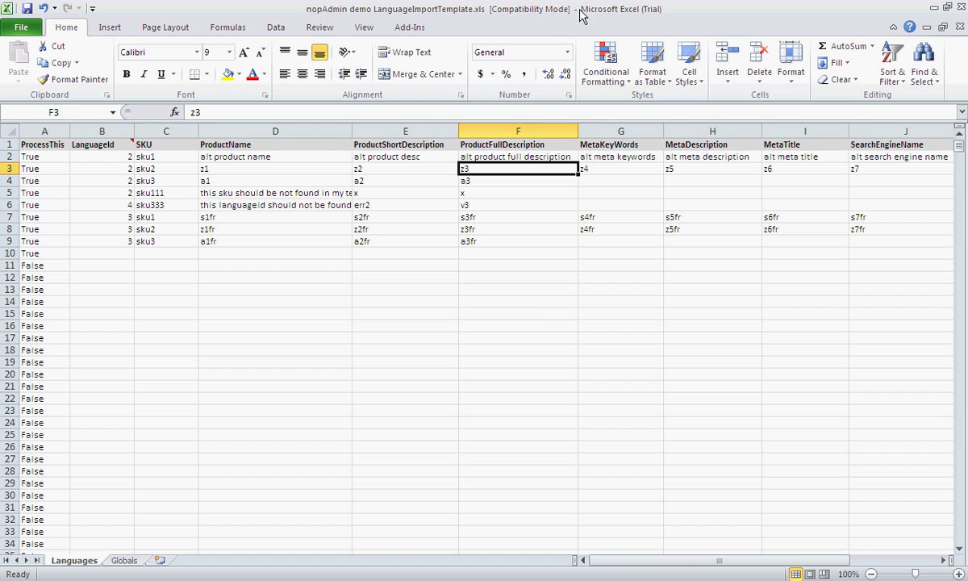
key("super+d")
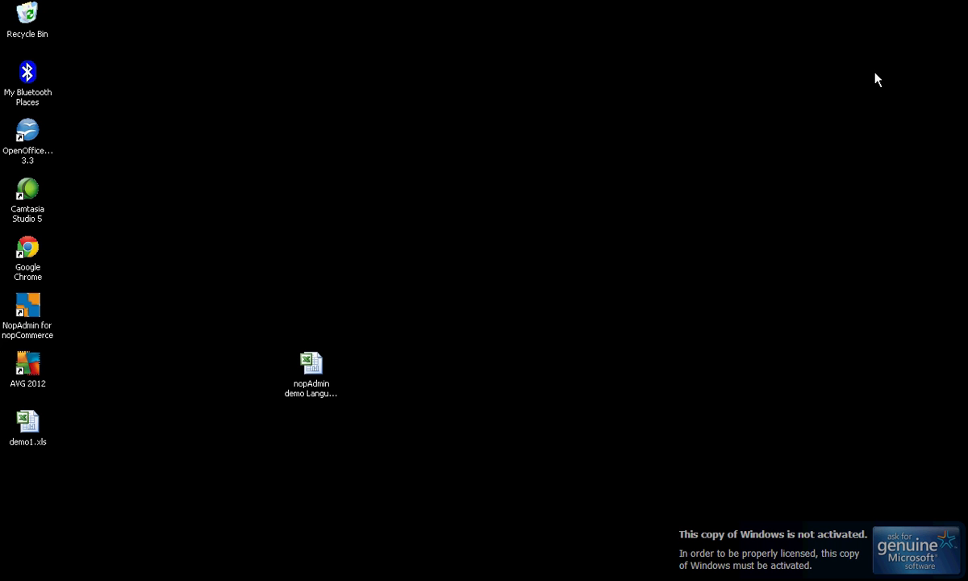